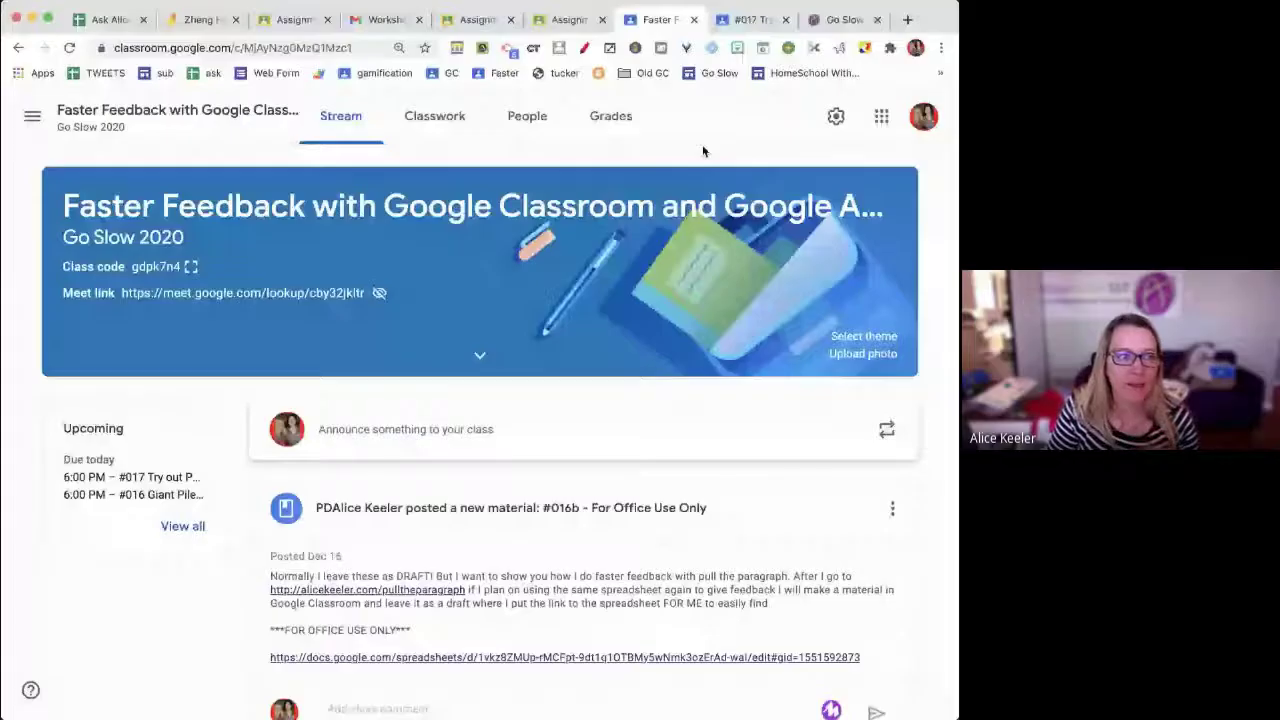
- Open Class settings at the Meet section and toggle Visible to students on, then back off
left_click_drag(957, 717, 955, 665)
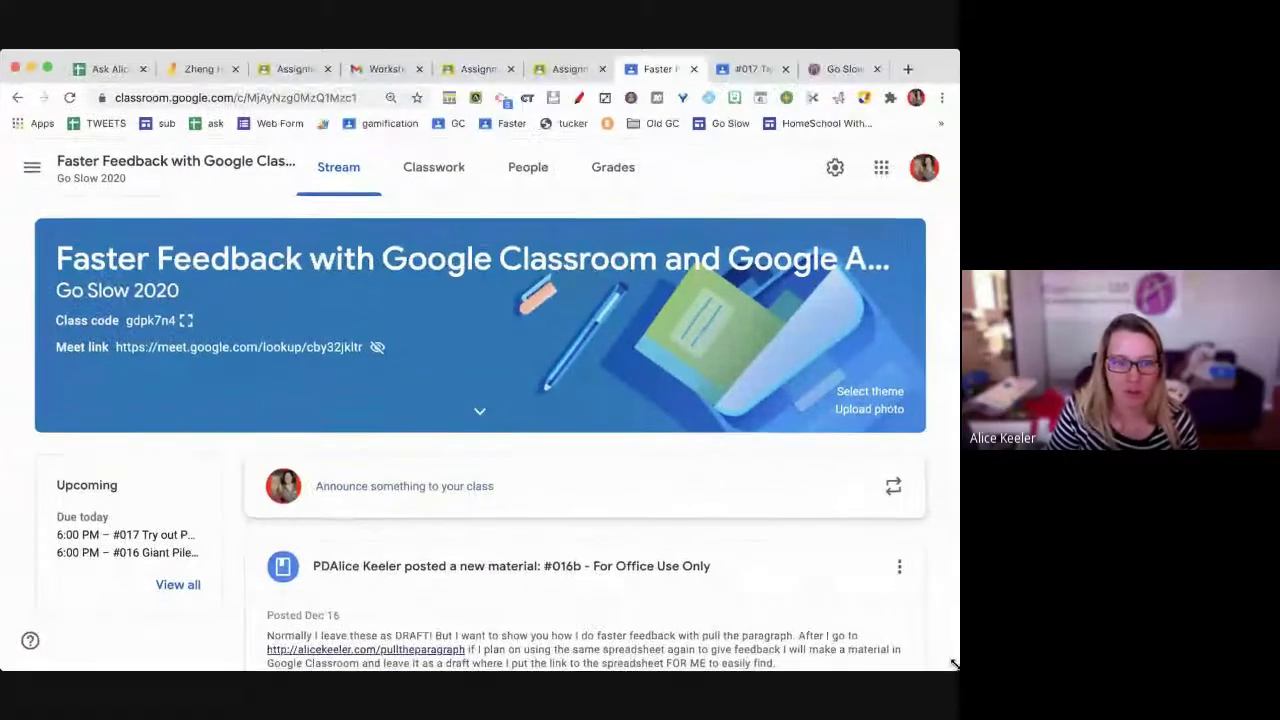
left_click(832, 170)
scroll(677, 494, "down", 5)
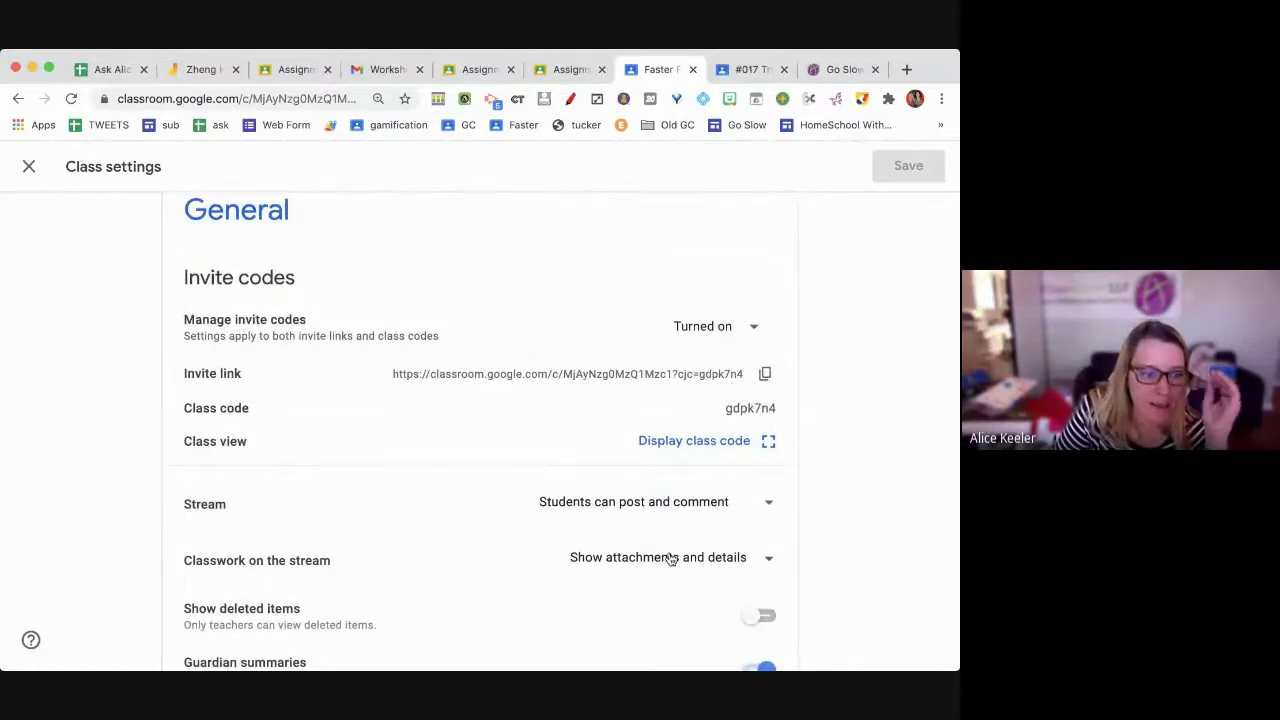
scroll(669, 557, "down", 4)
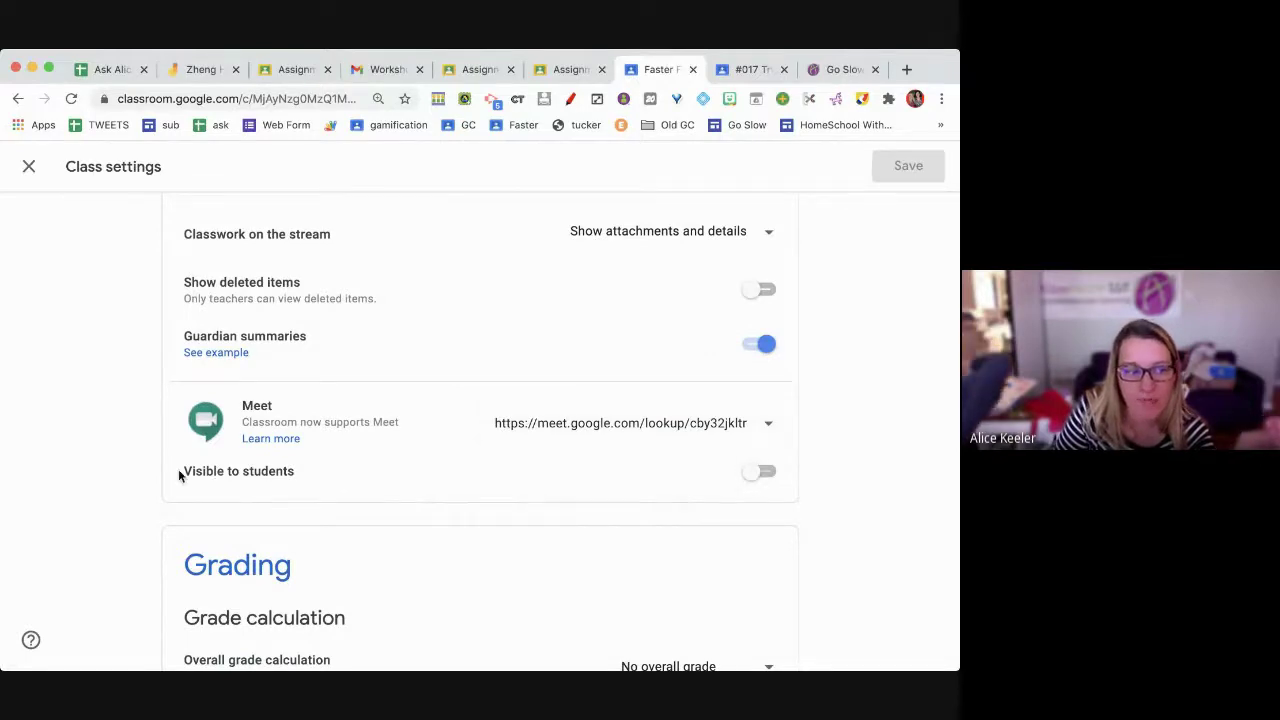
left_click_drag(294, 471, 190, 470)
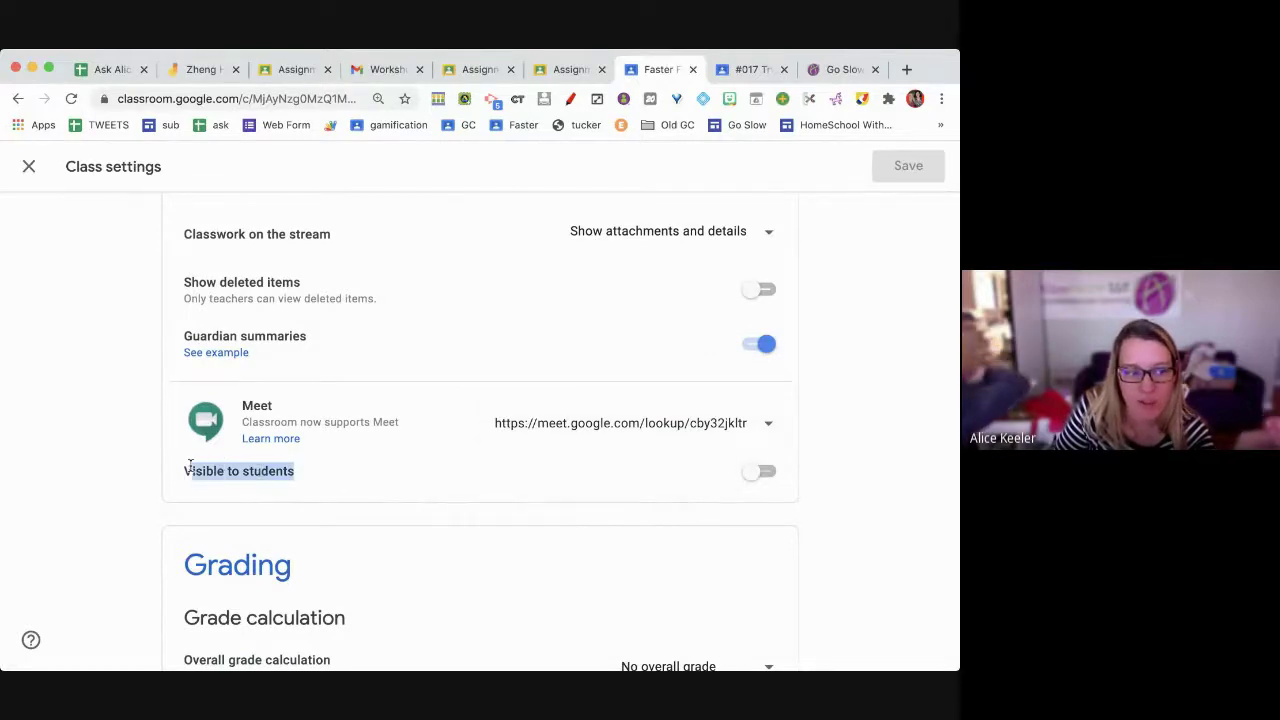
left_click(757, 478)
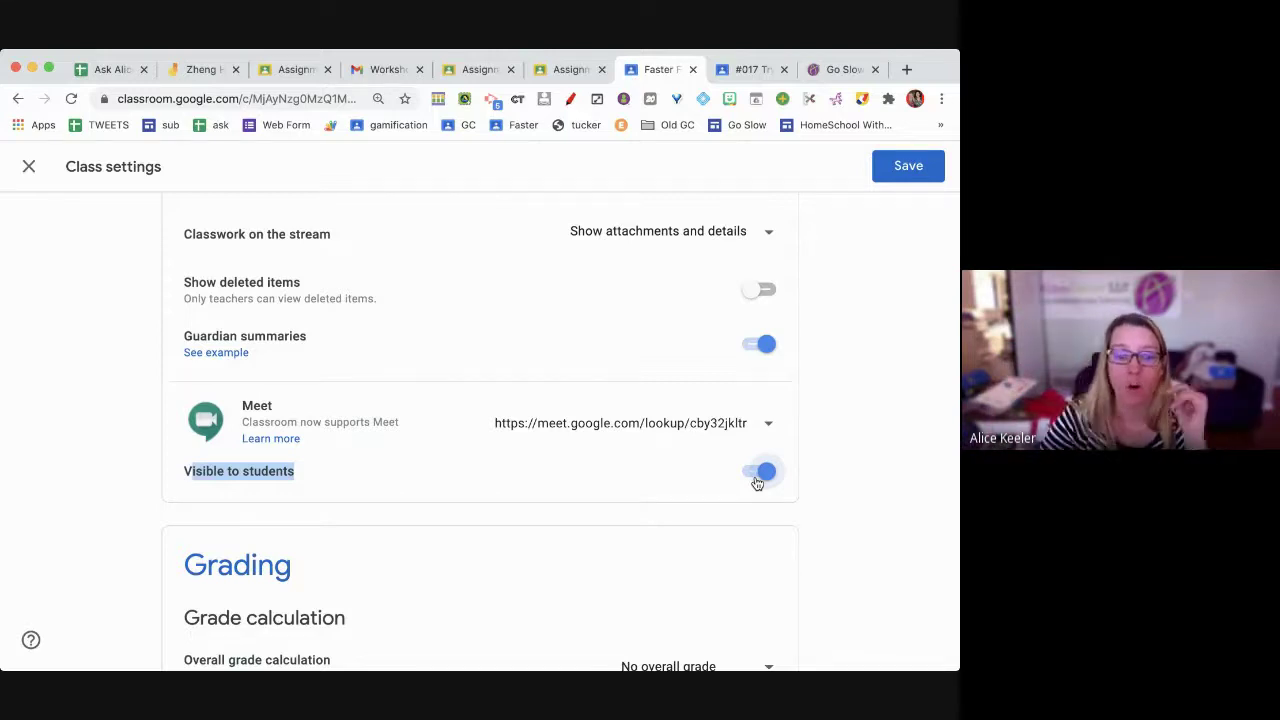
left_click(757, 483)
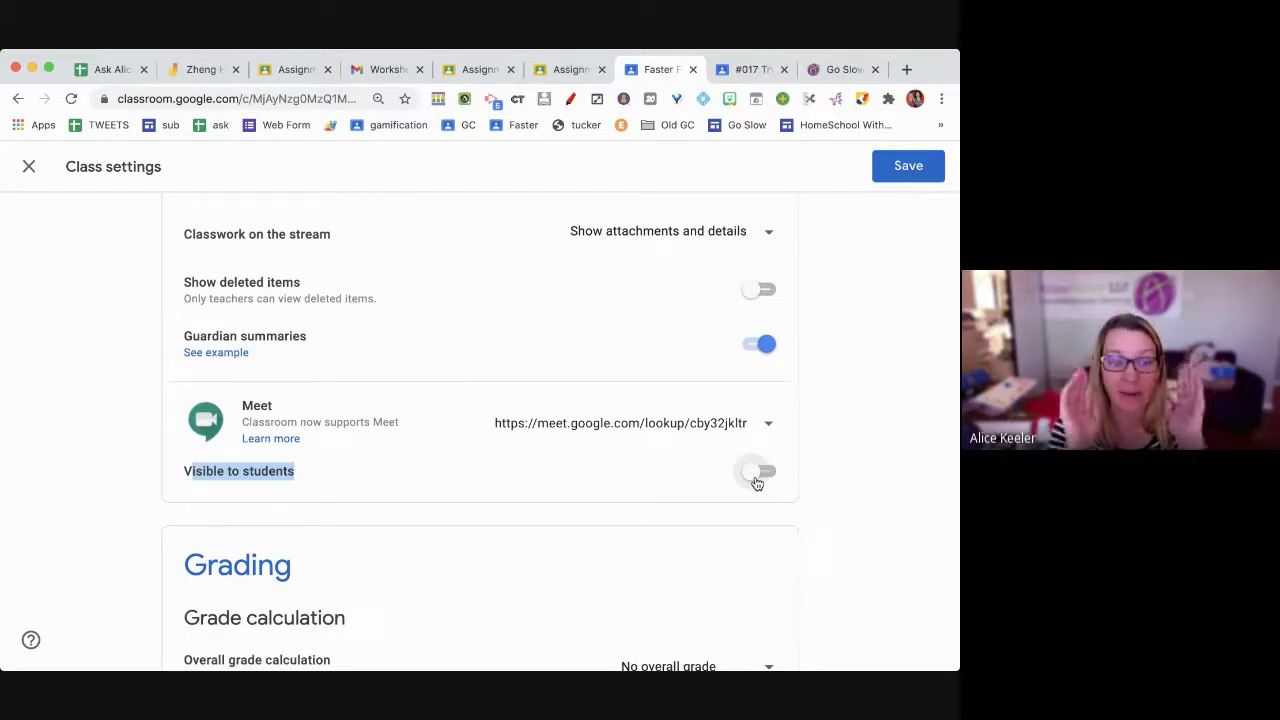
- Save the class settings with the Meet link hidden from students
left_click(908, 166)
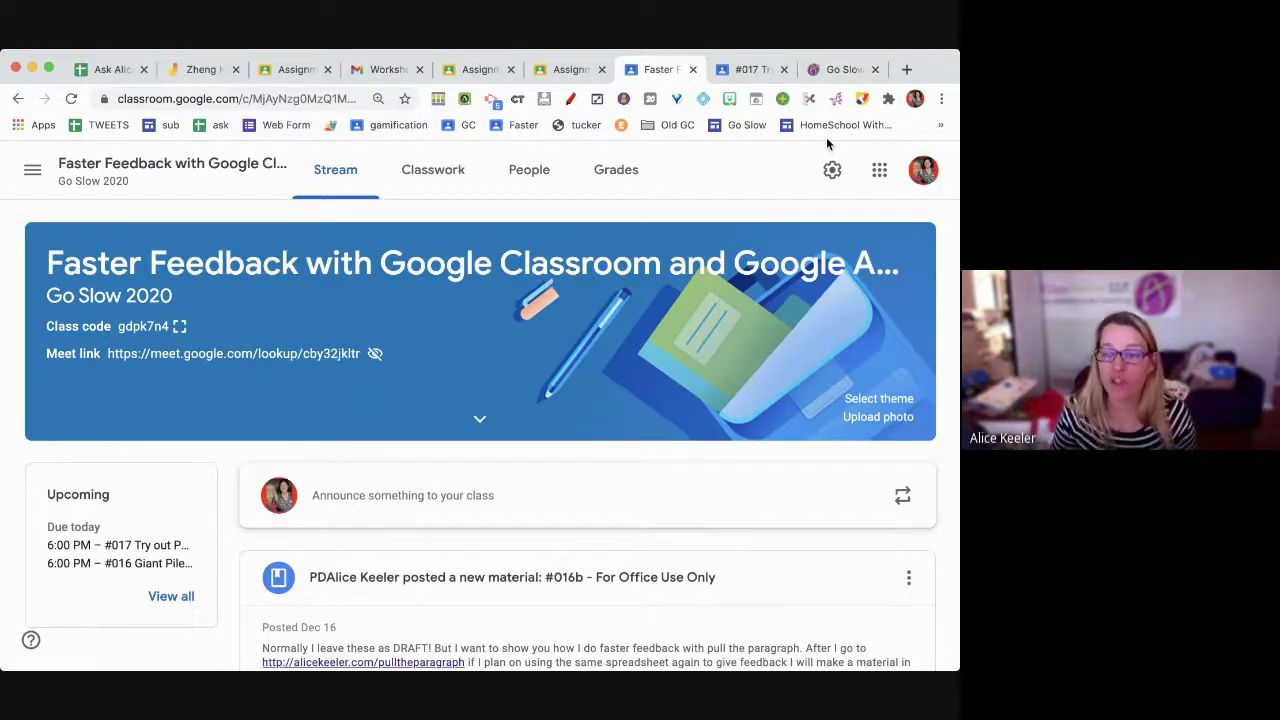
- Open Class settings, scroll through it, and close it back to the Stream
left_click(833, 172)
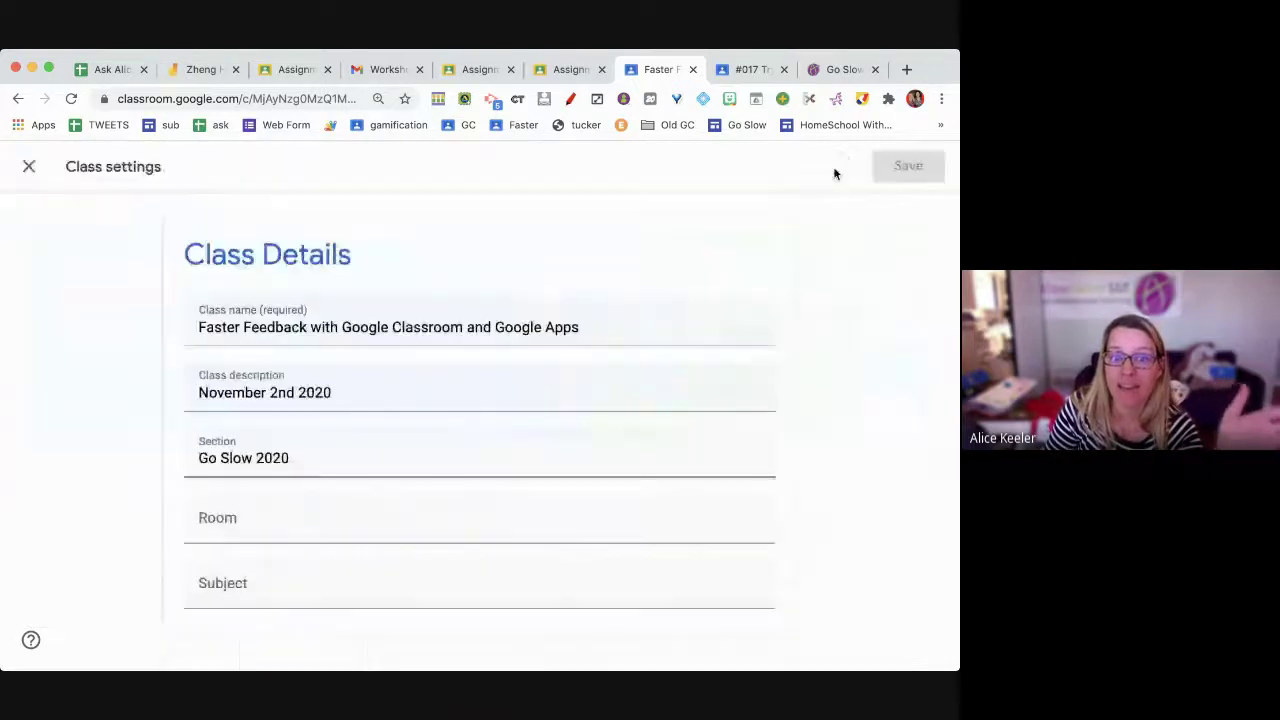
scroll(809, 374, "down", 2)
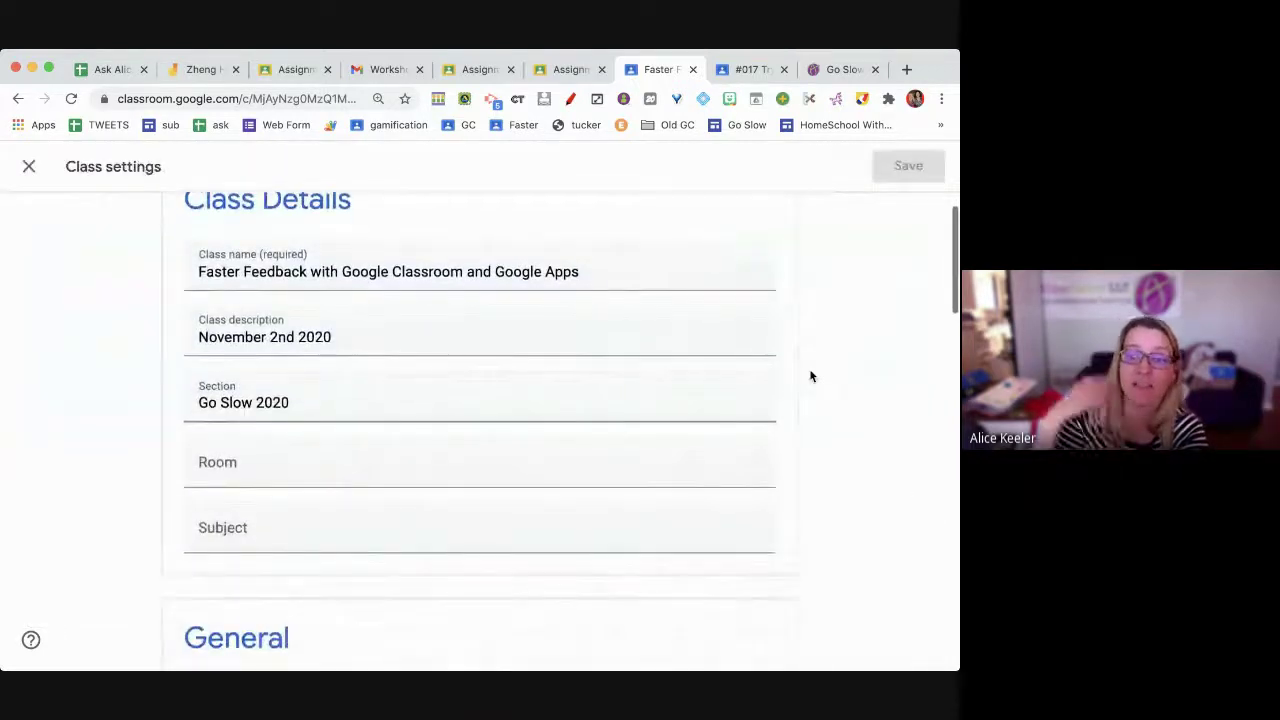
scroll(810, 375, "down", 5)
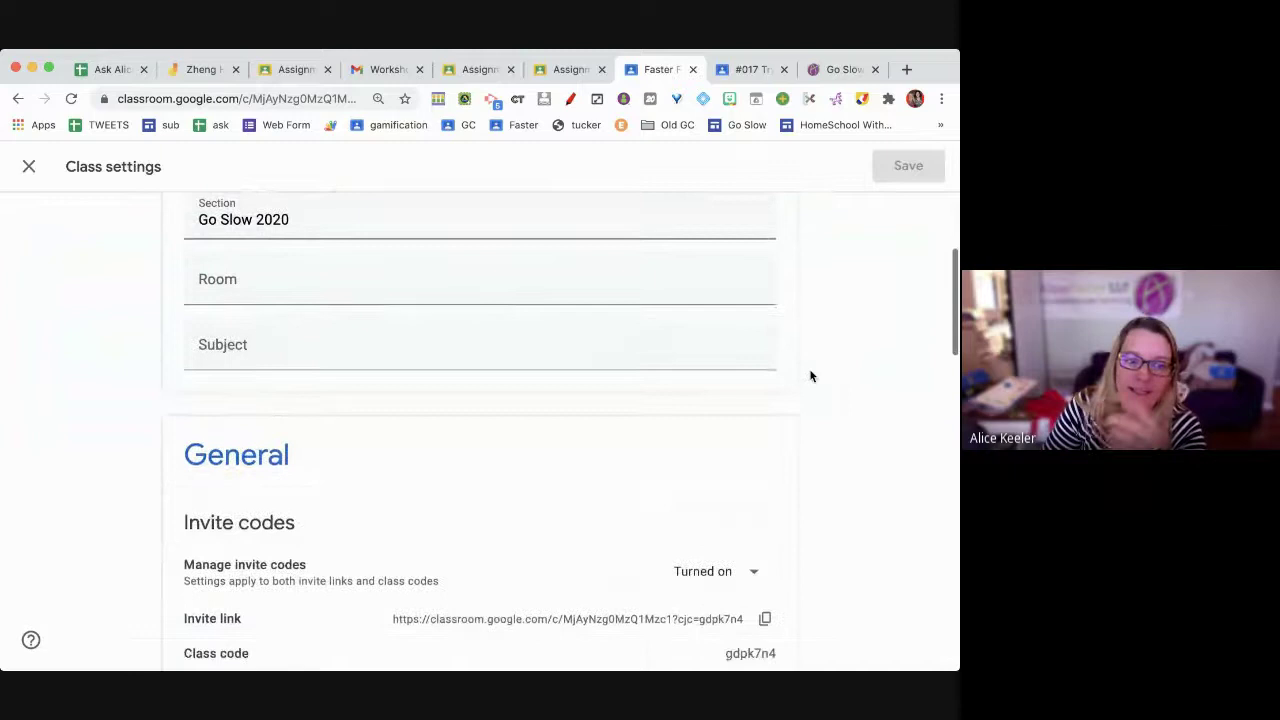
scroll(810, 375, "down", 5)
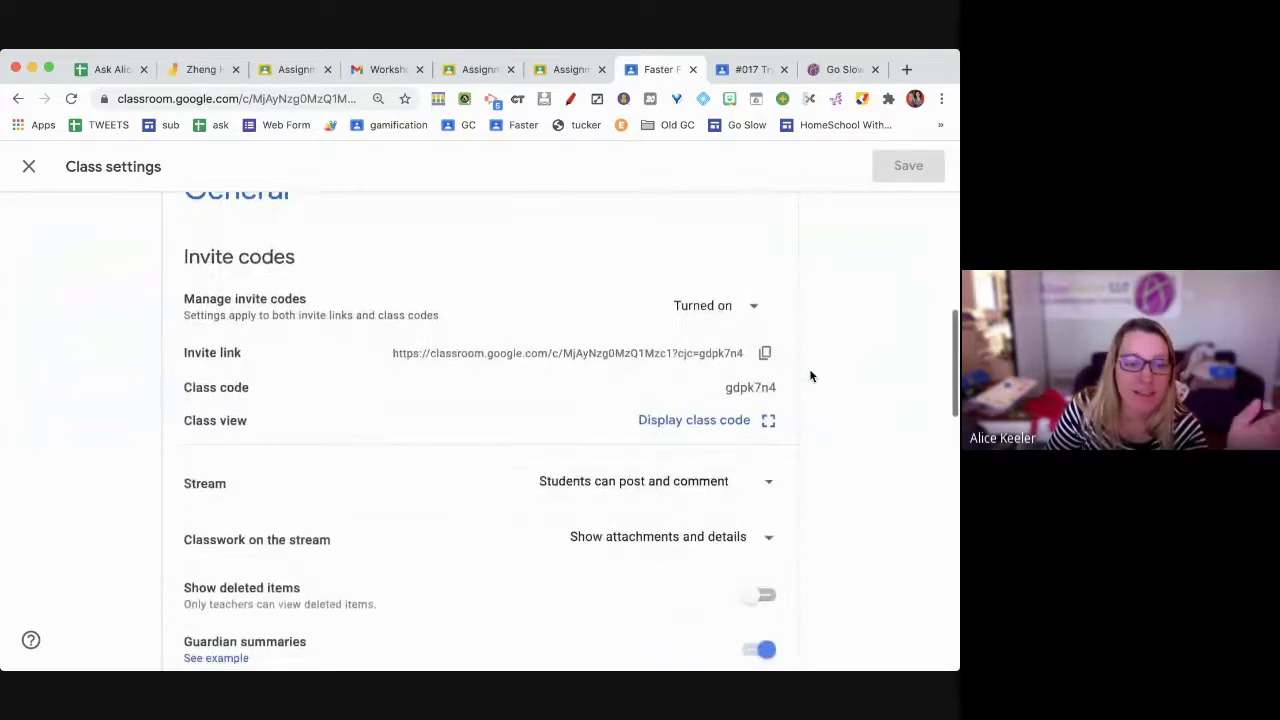
scroll(700, 597, "down", 3)
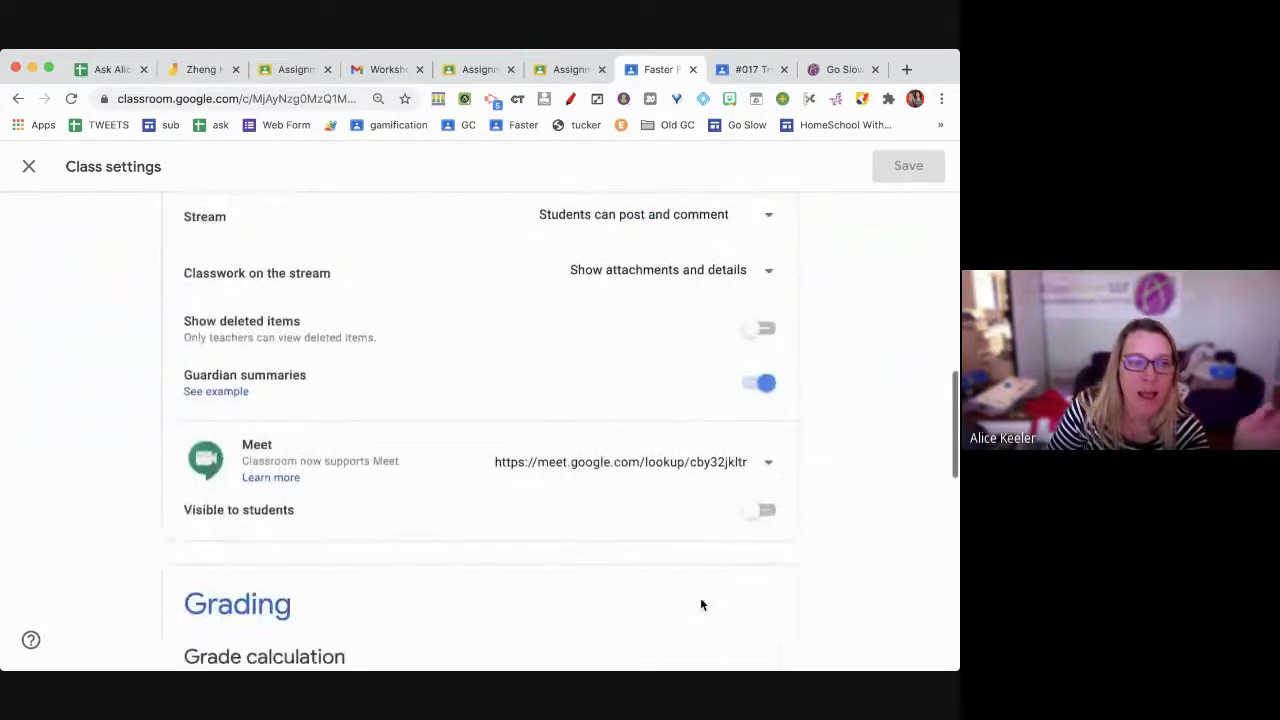
left_click(29, 166)
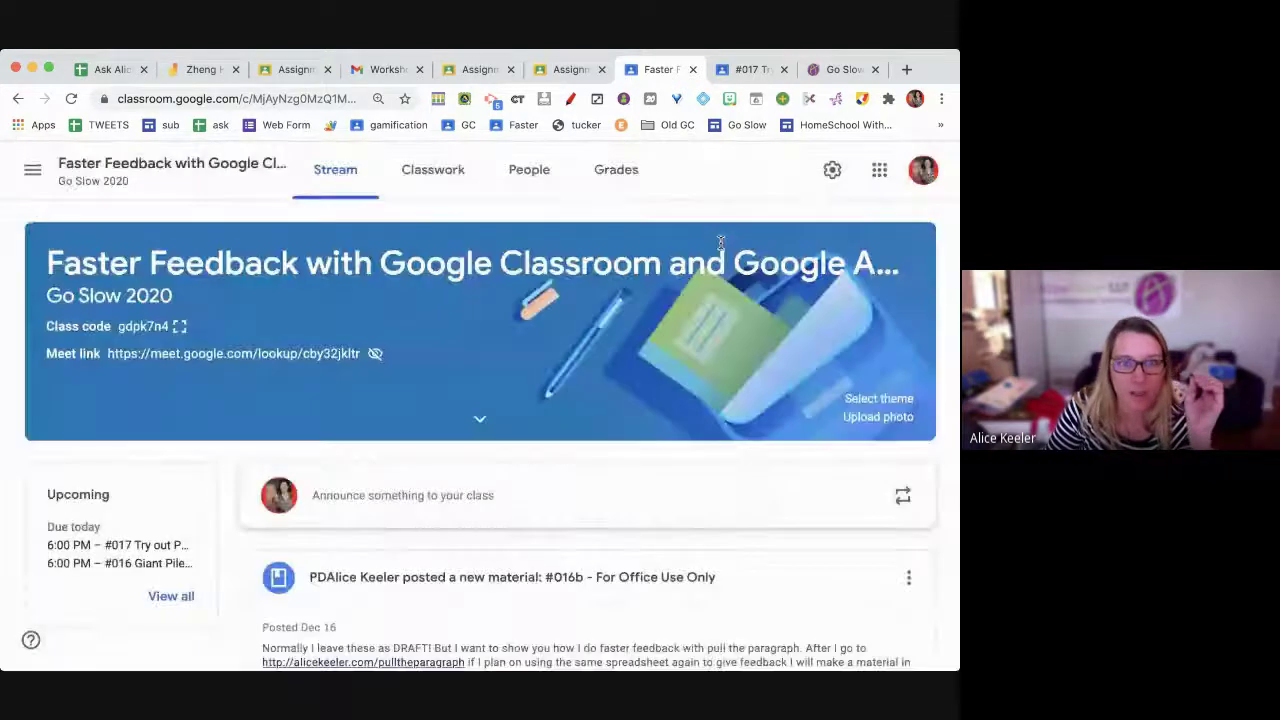
- Reopen Class settings, switch the Meet link to Visible to students, and save
left_click(827, 180)
scroll(686, 474, "down", 8)
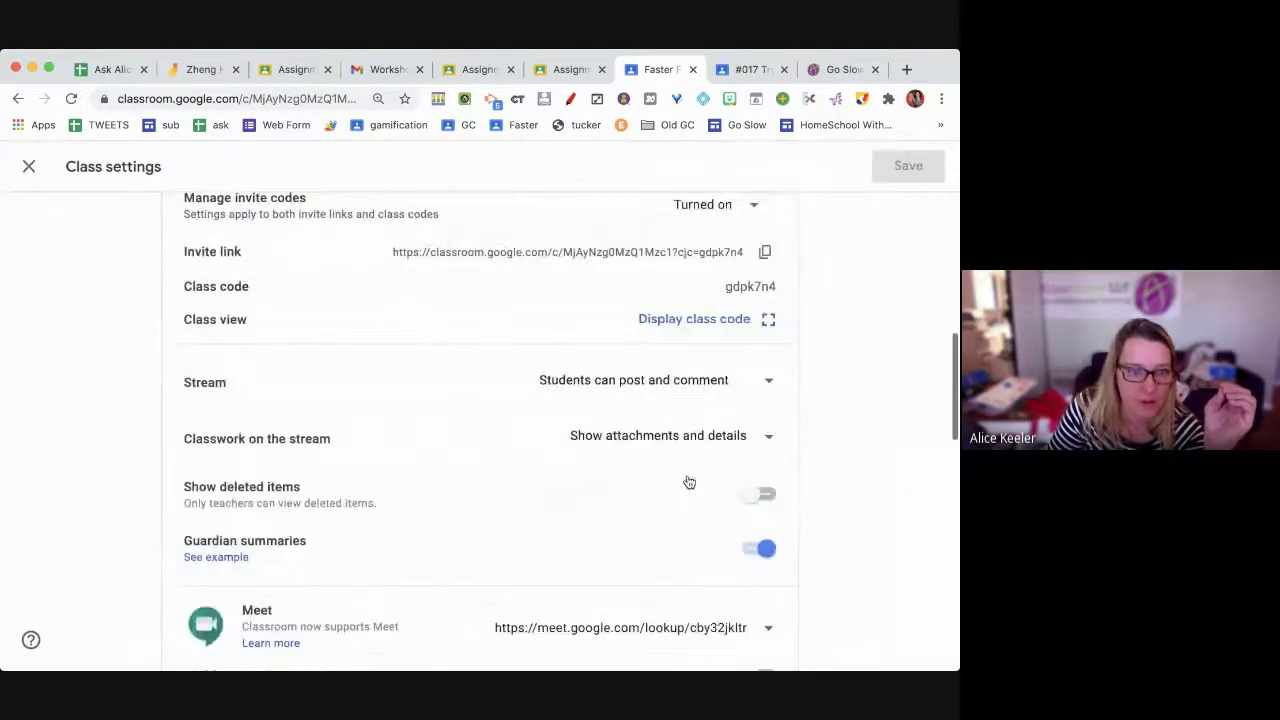
scroll(692, 470, "down", 2)
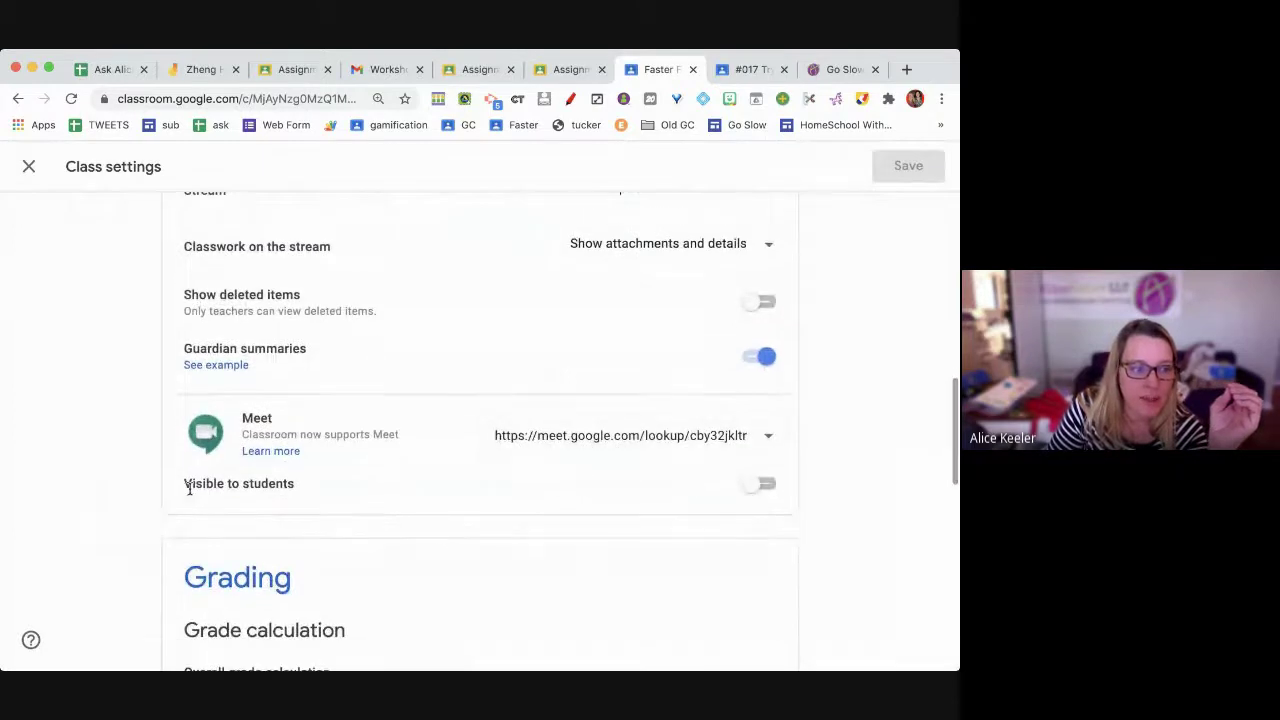
left_click_drag(187, 483, 293, 482)
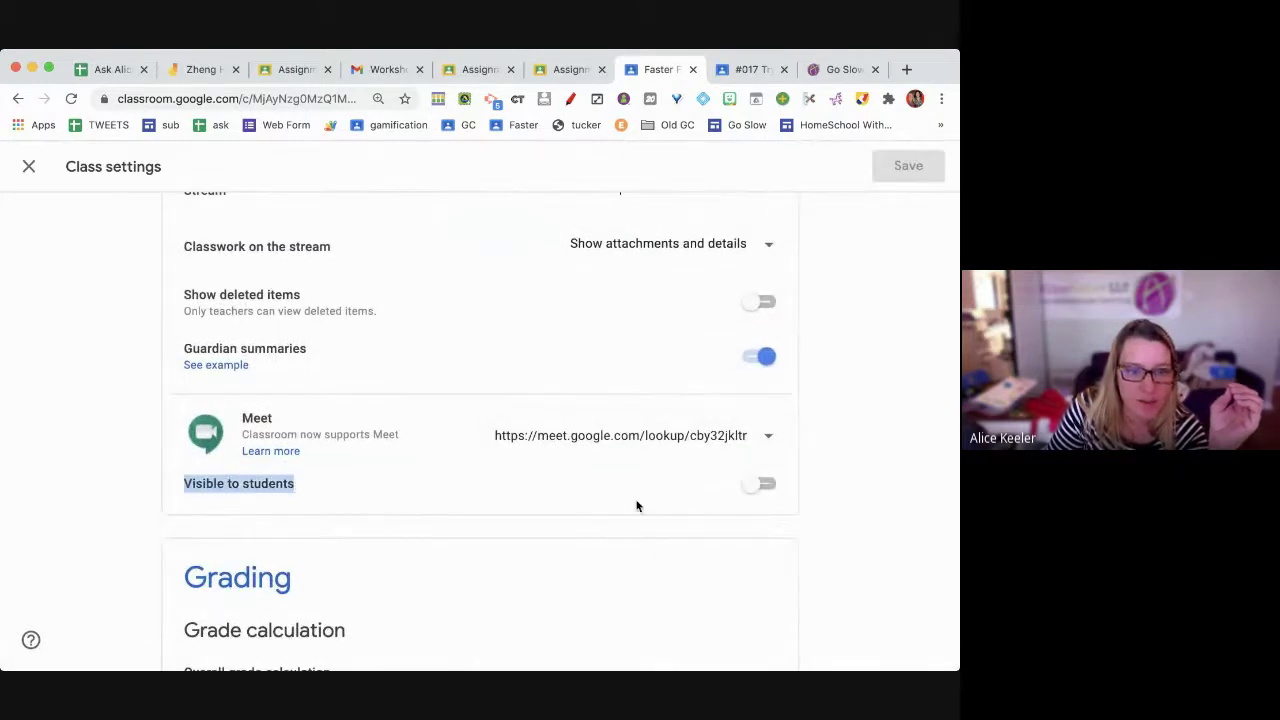
left_click(742, 490)
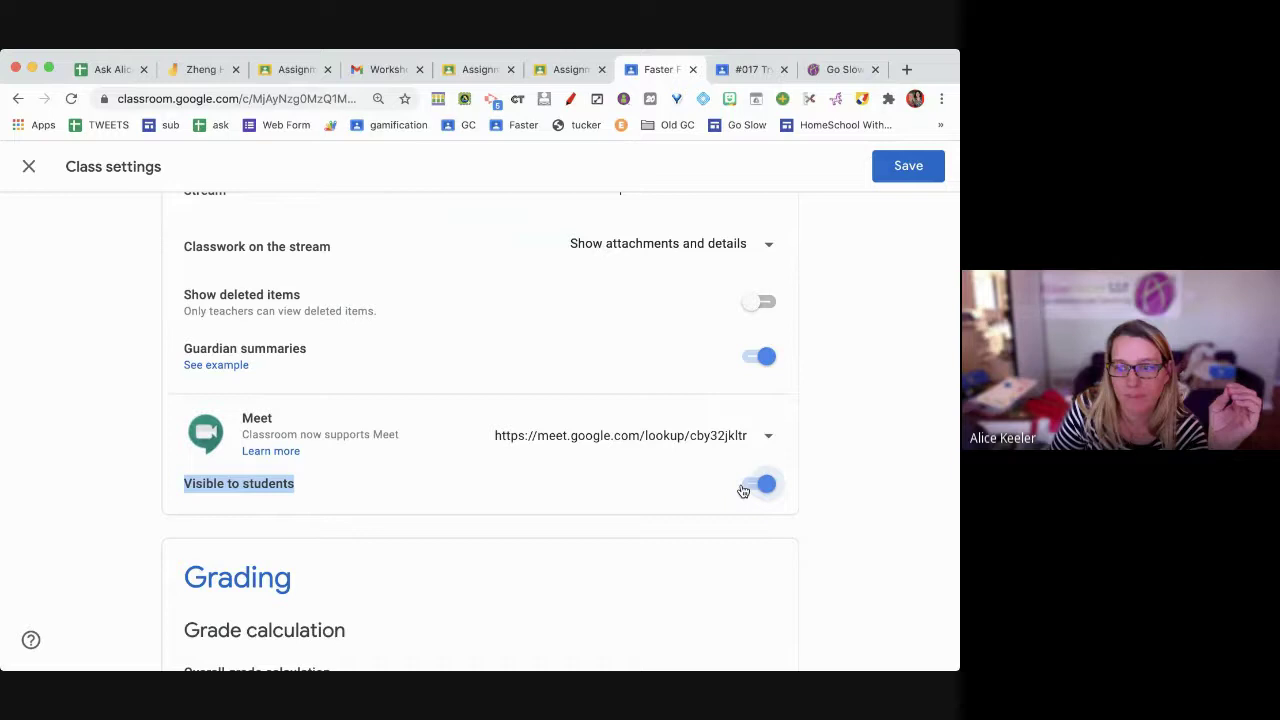
left_click(908, 168)
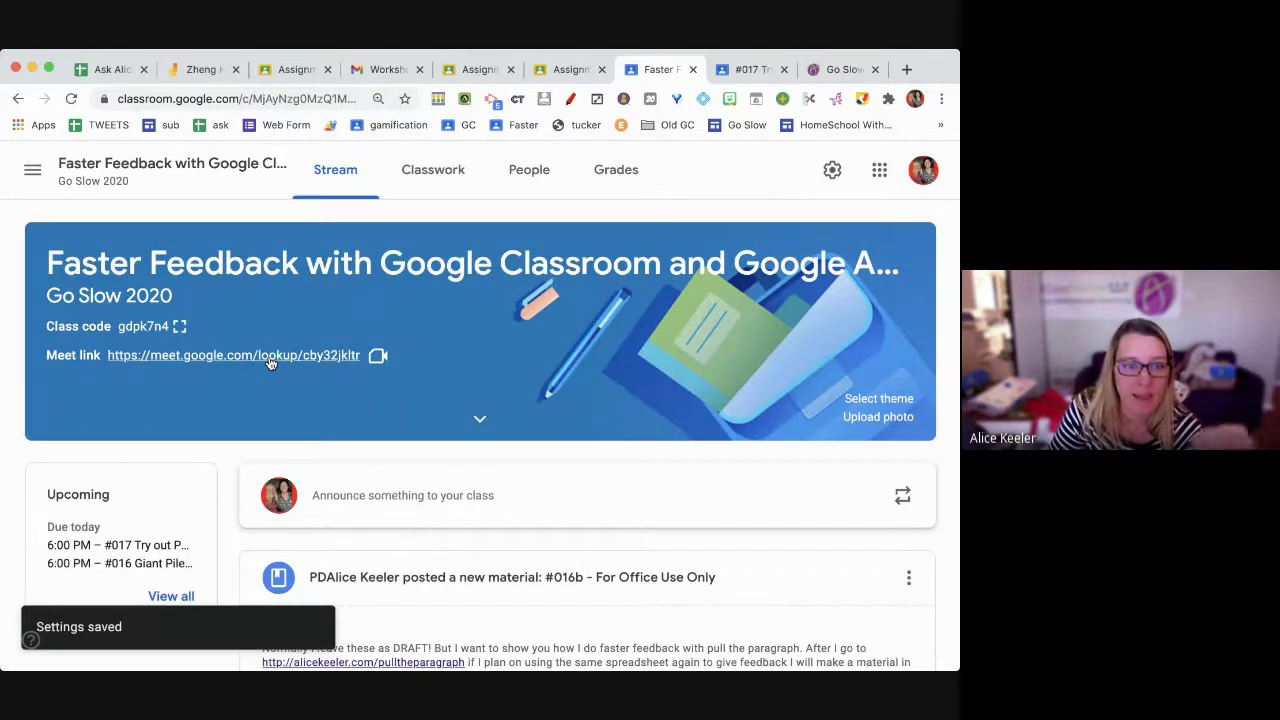
- Open Class settings, scroll down to Meet, and turn off Visible to students
left_click(836, 175)
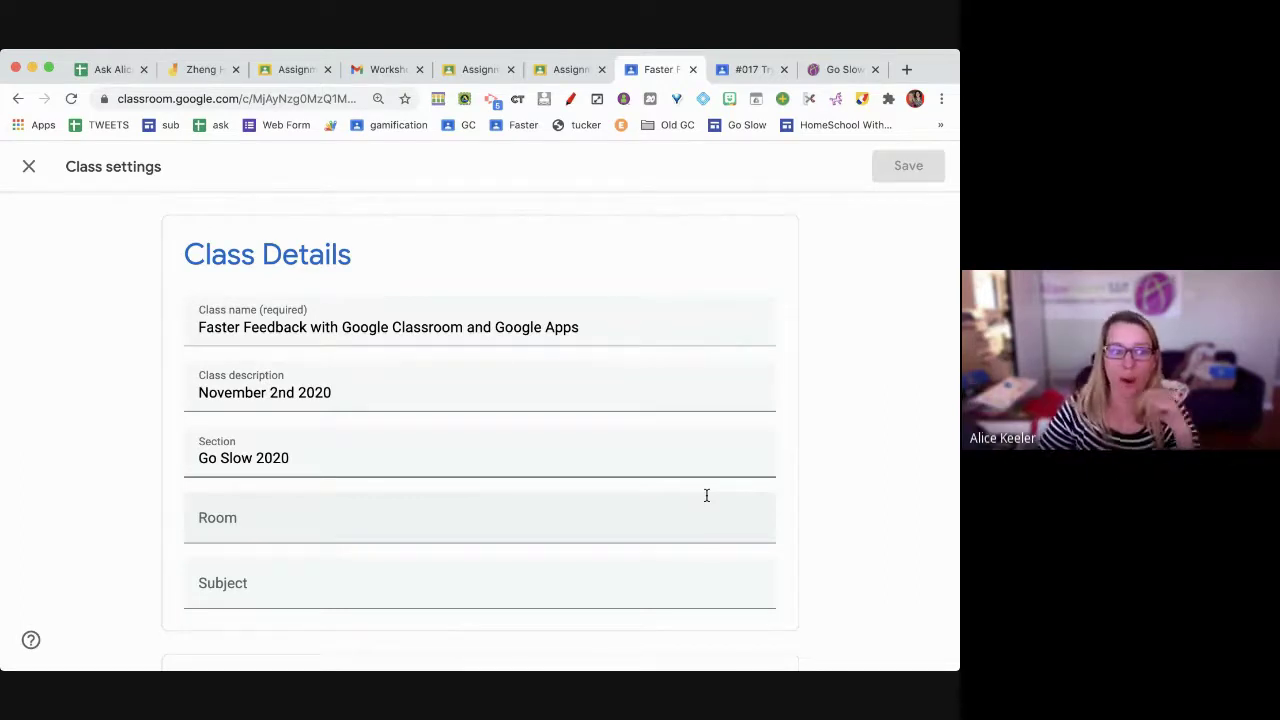
scroll(677, 486, "down", 6)
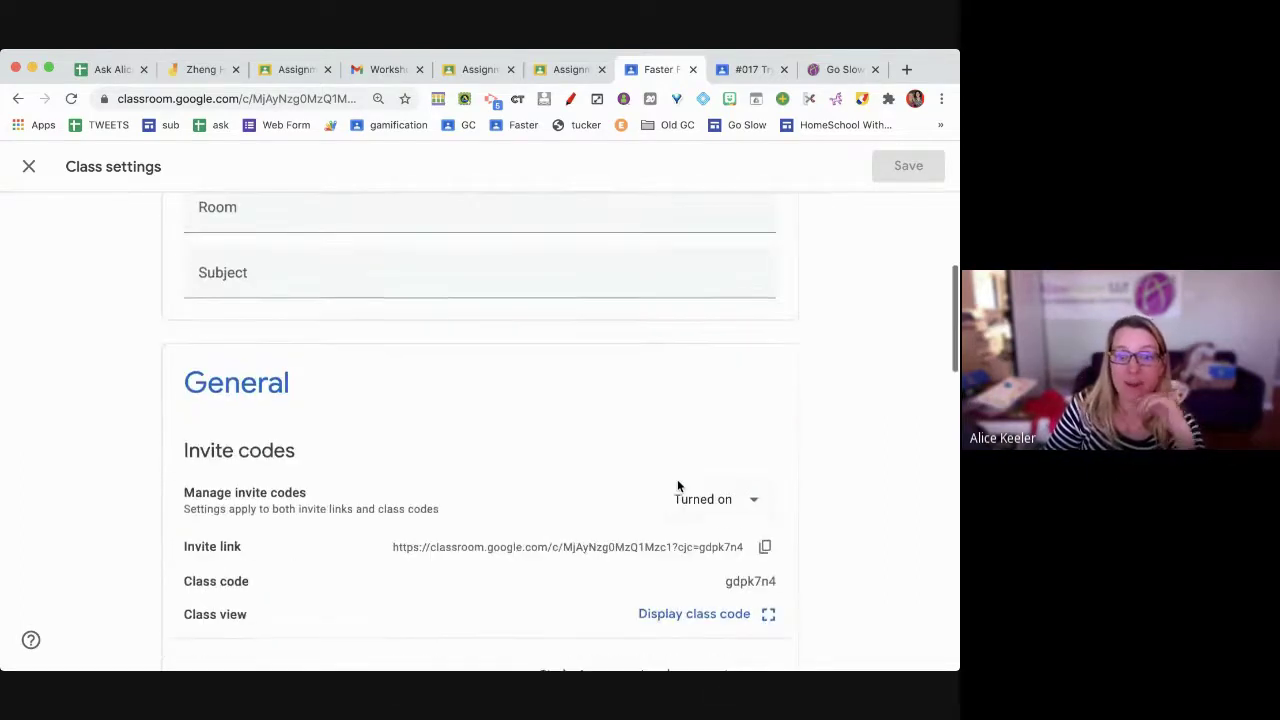
scroll(677, 486, "down", 2)
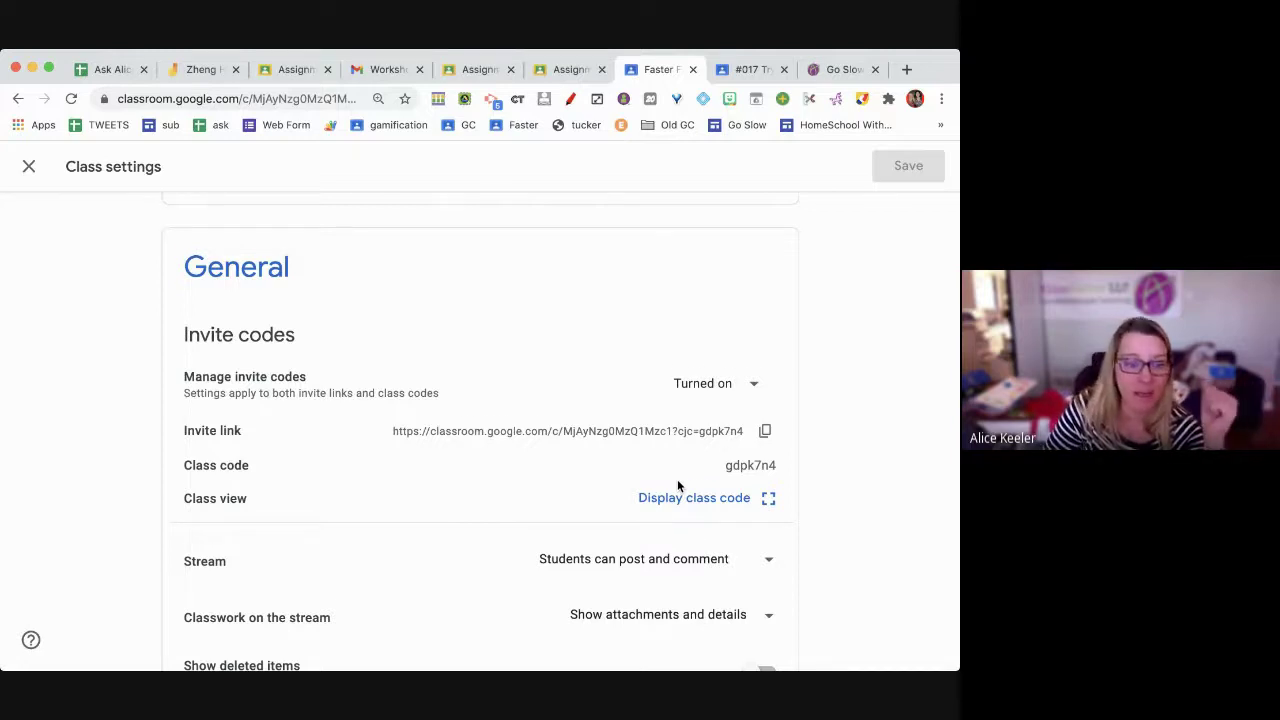
scroll(677, 486, "down", 2)
scroll(679, 487, "down", 1)
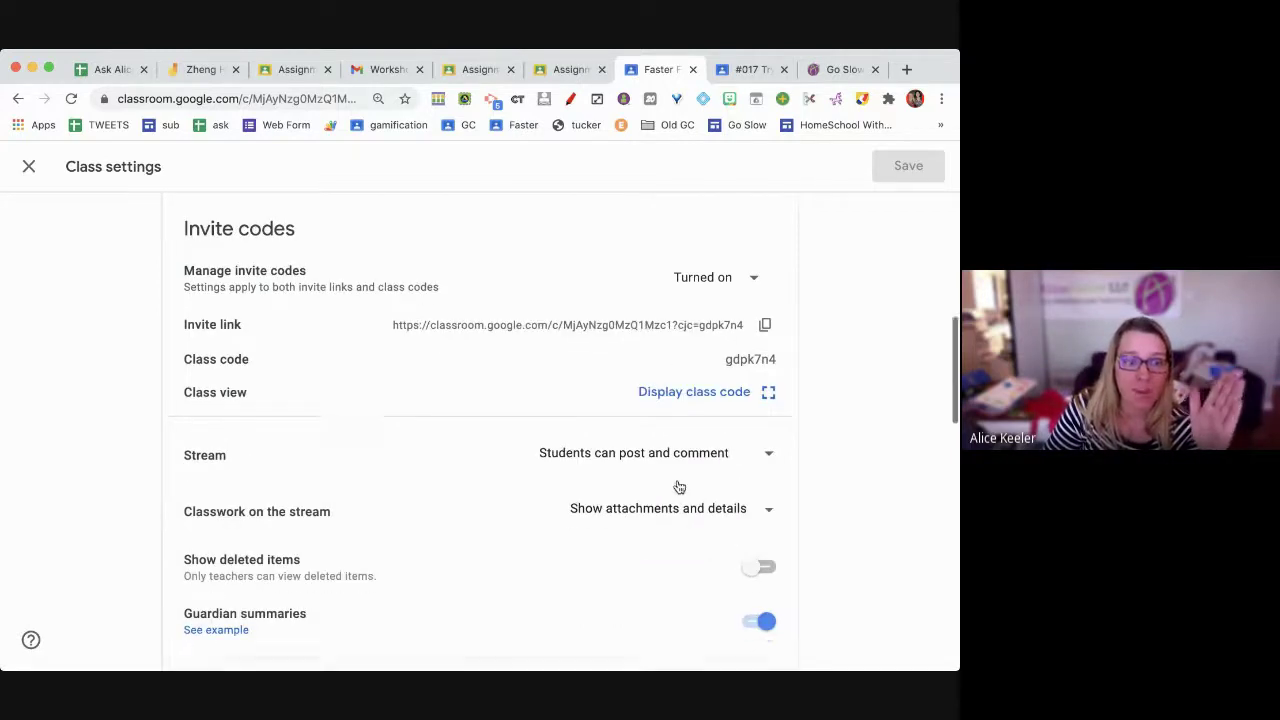
scroll(761, 565, "down", 4)
scroll(761, 565, "down", 2)
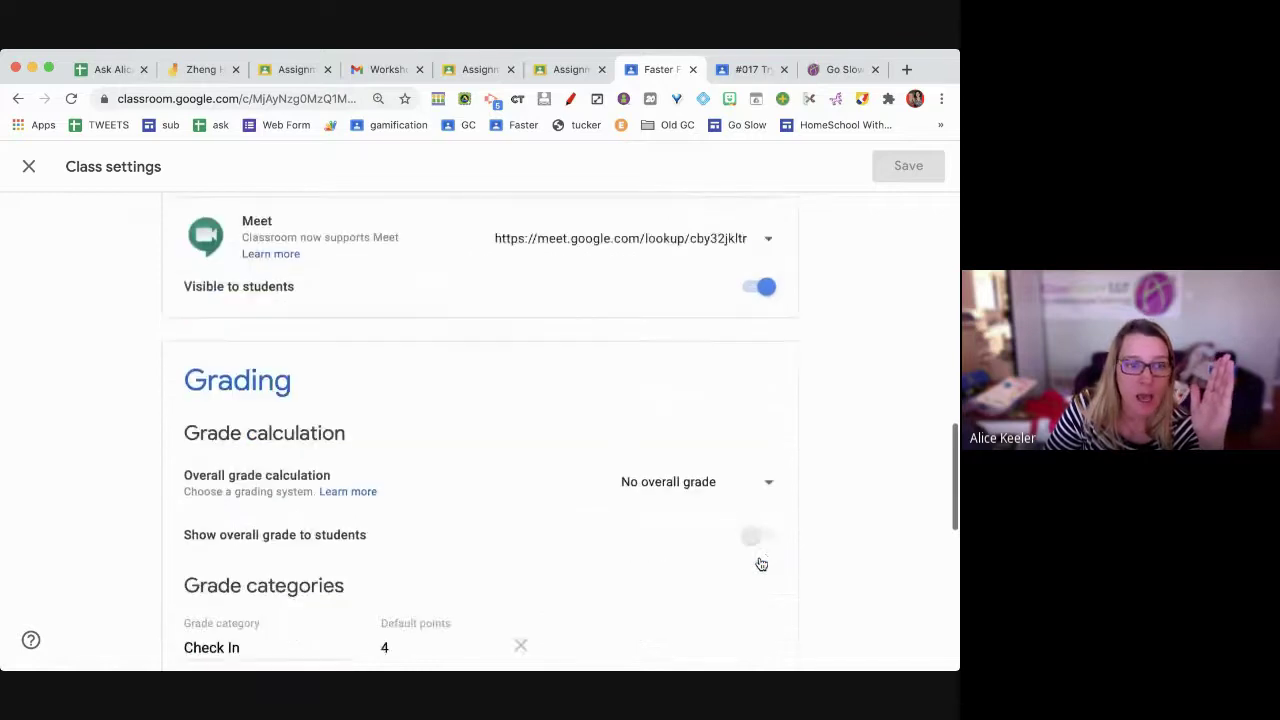
left_click(763, 290)
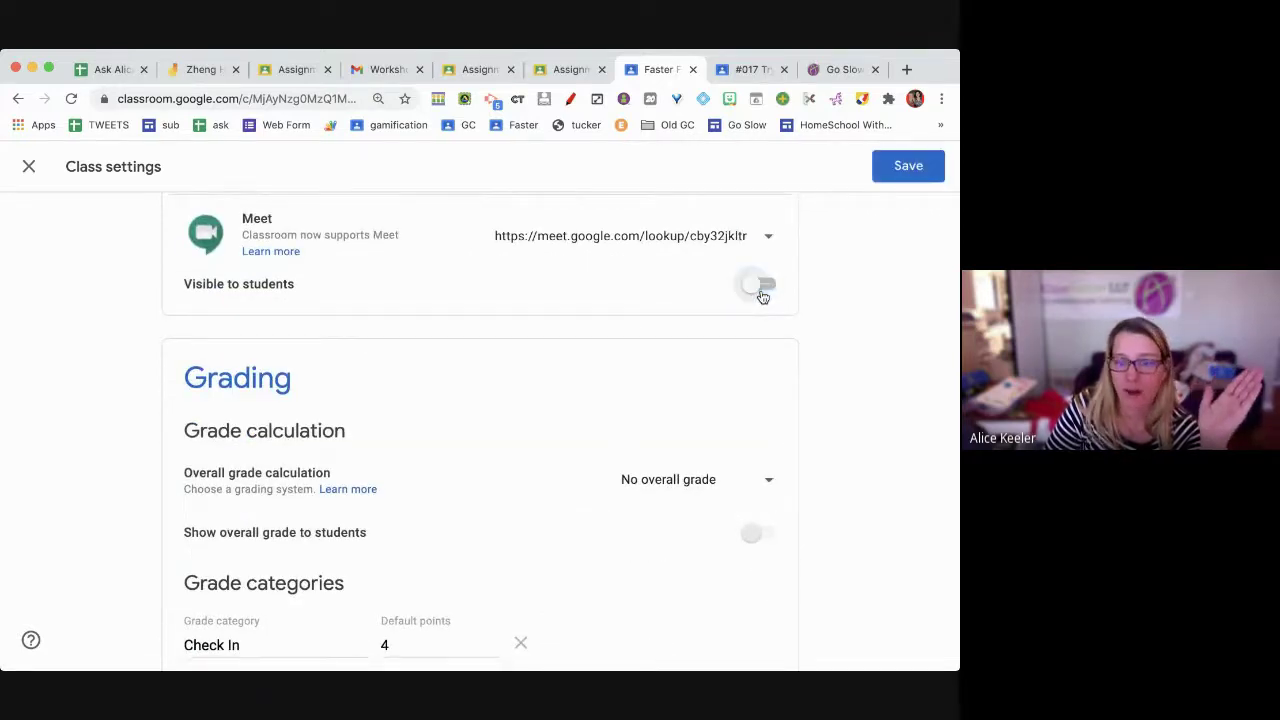
- Reset the Meet link to a fresh address and save the class settings
scroll(796, 340, "up", 1)
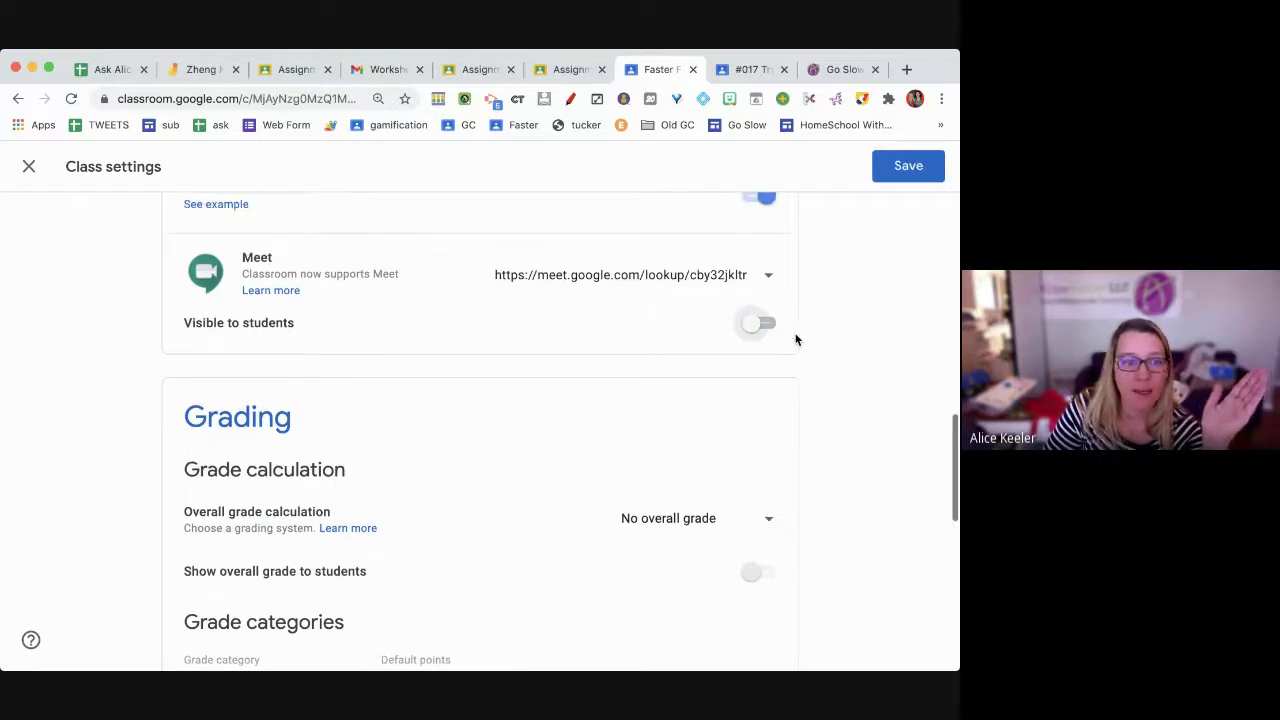
scroll(796, 340, "up", 1)
left_click(703, 330)
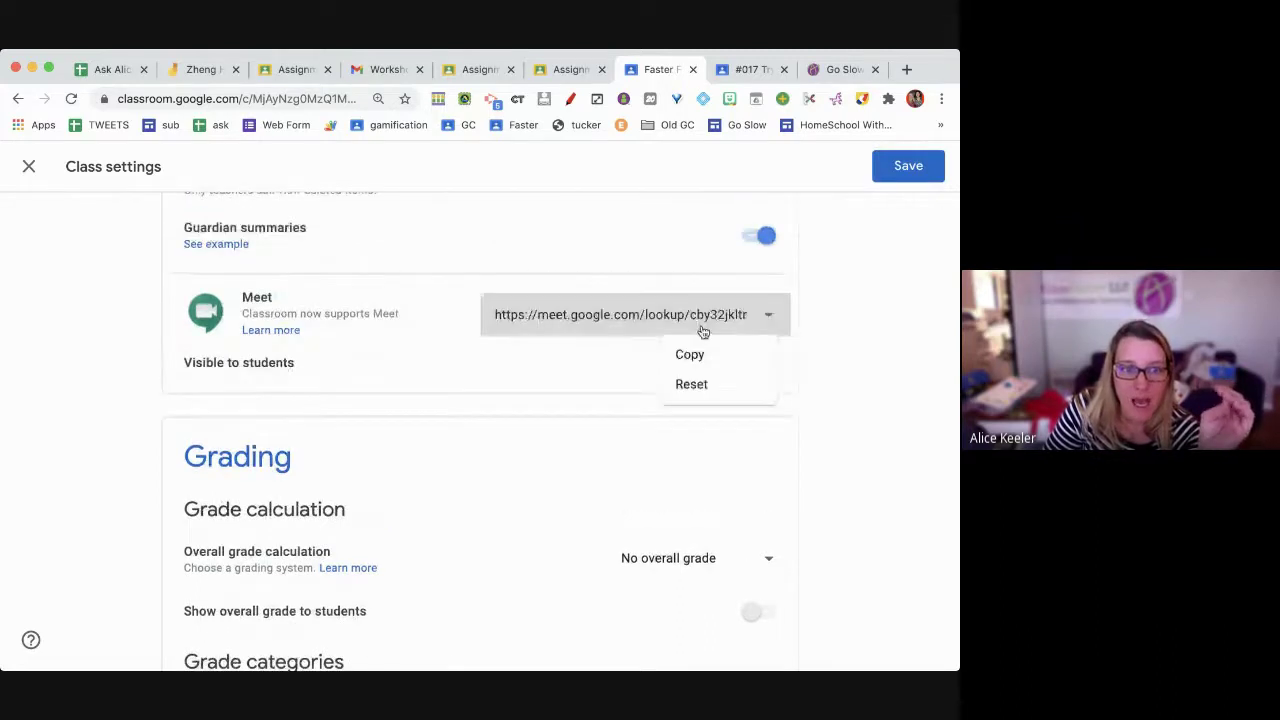
left_click(705, 390)
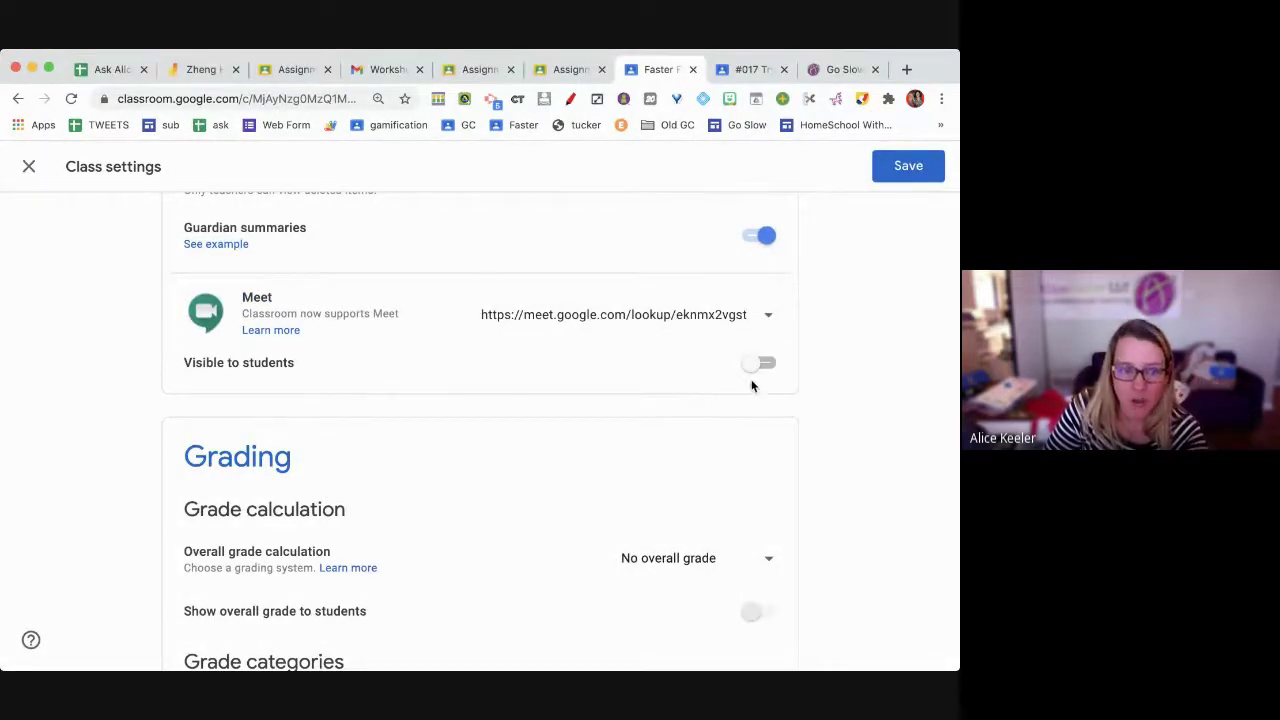
left_click(765, 330)
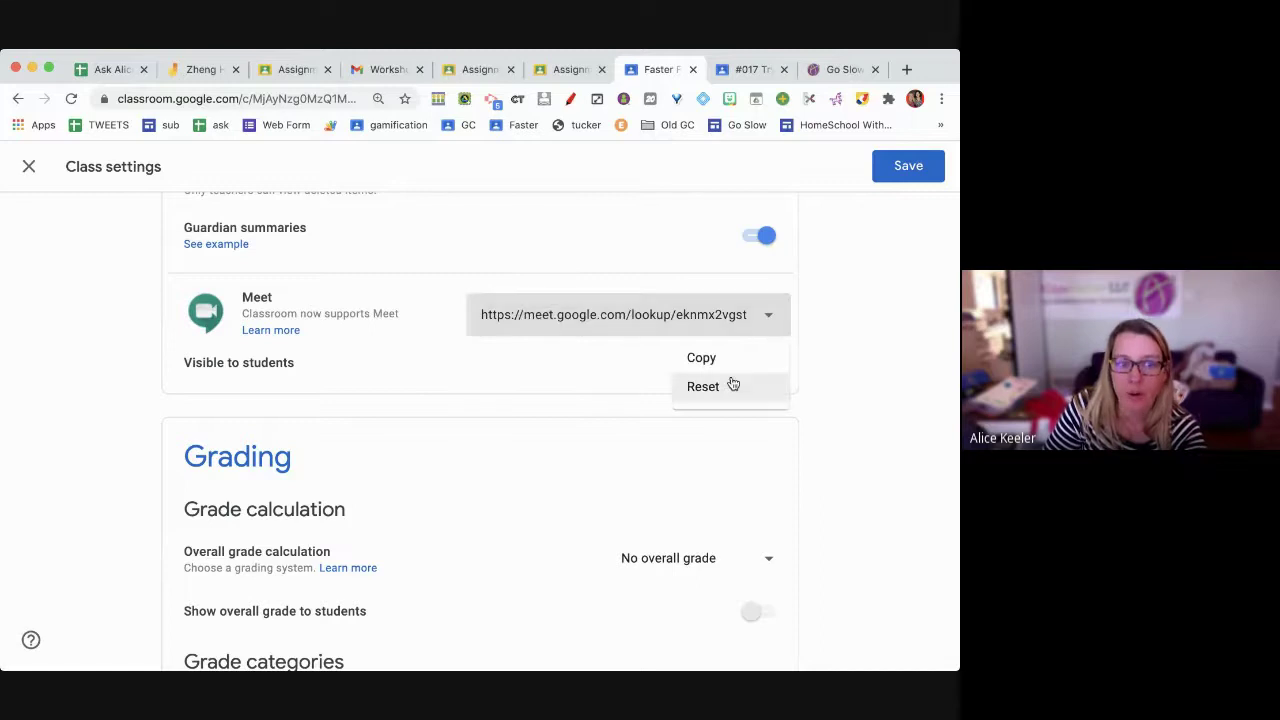
left_click(852, 392)
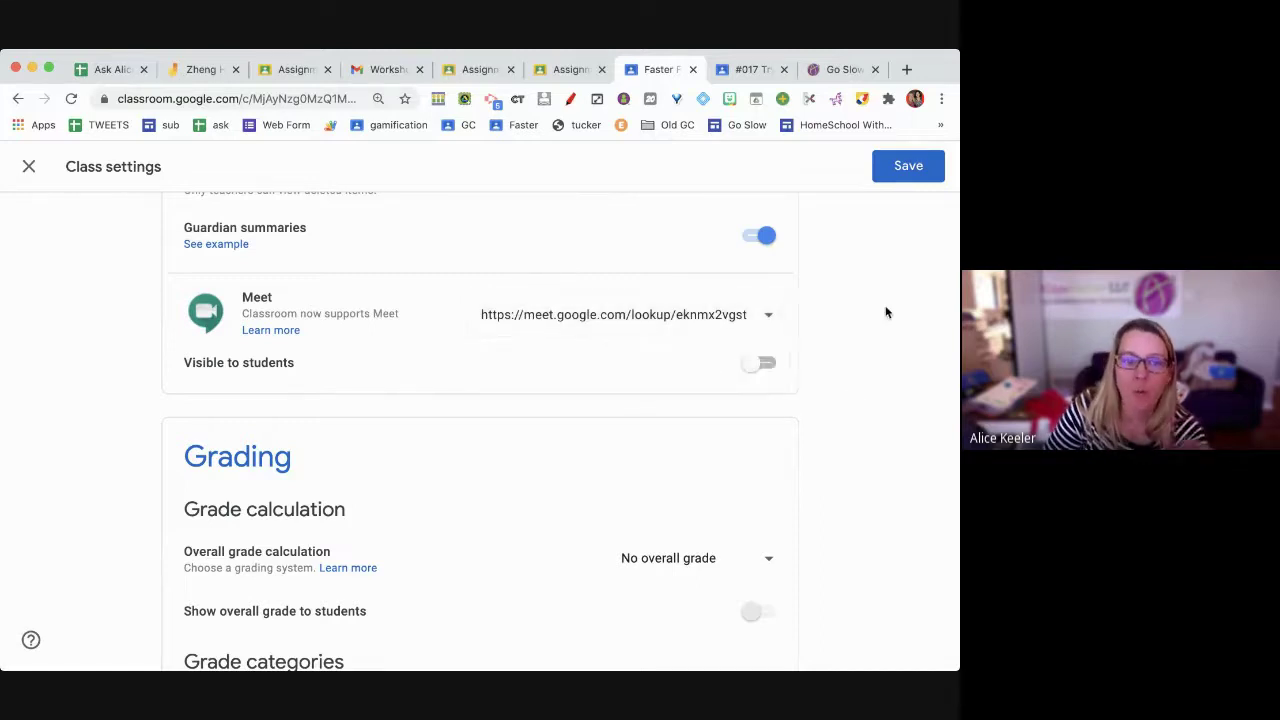
left_click(909, 176)
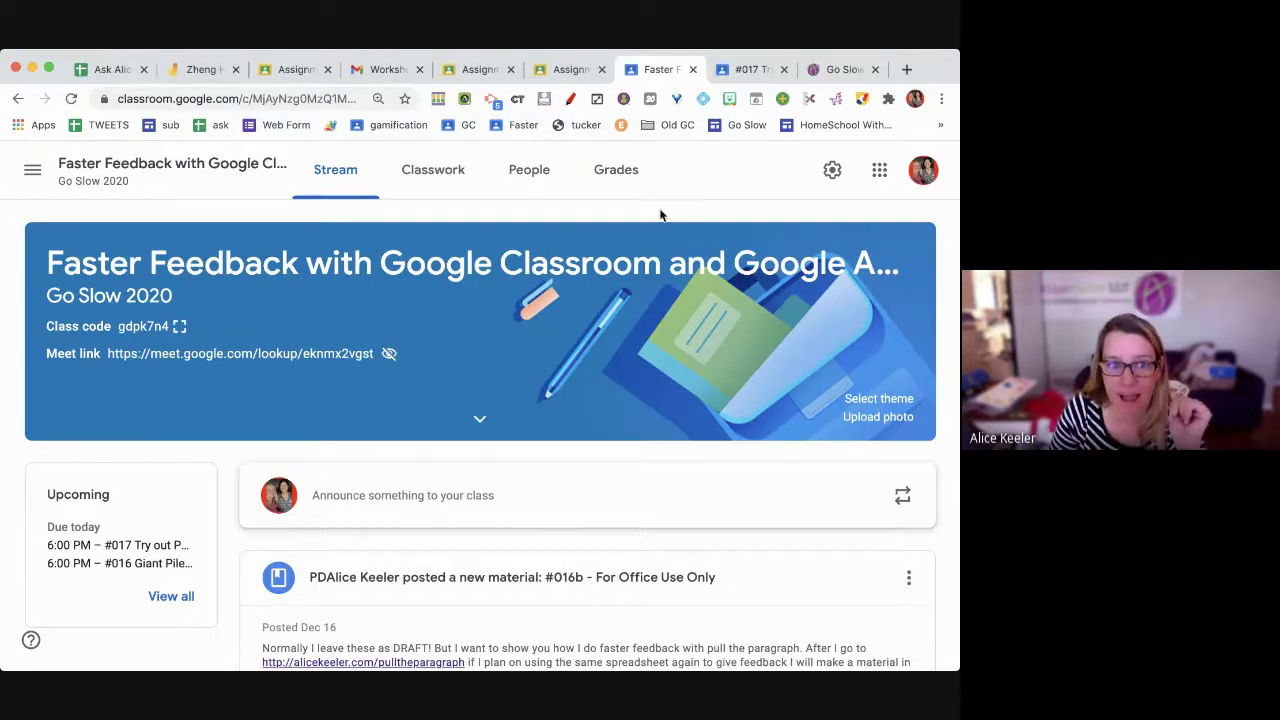
- Open Class settings and switch the Meet link's Visible to students toggle on
left_click(832, 170)
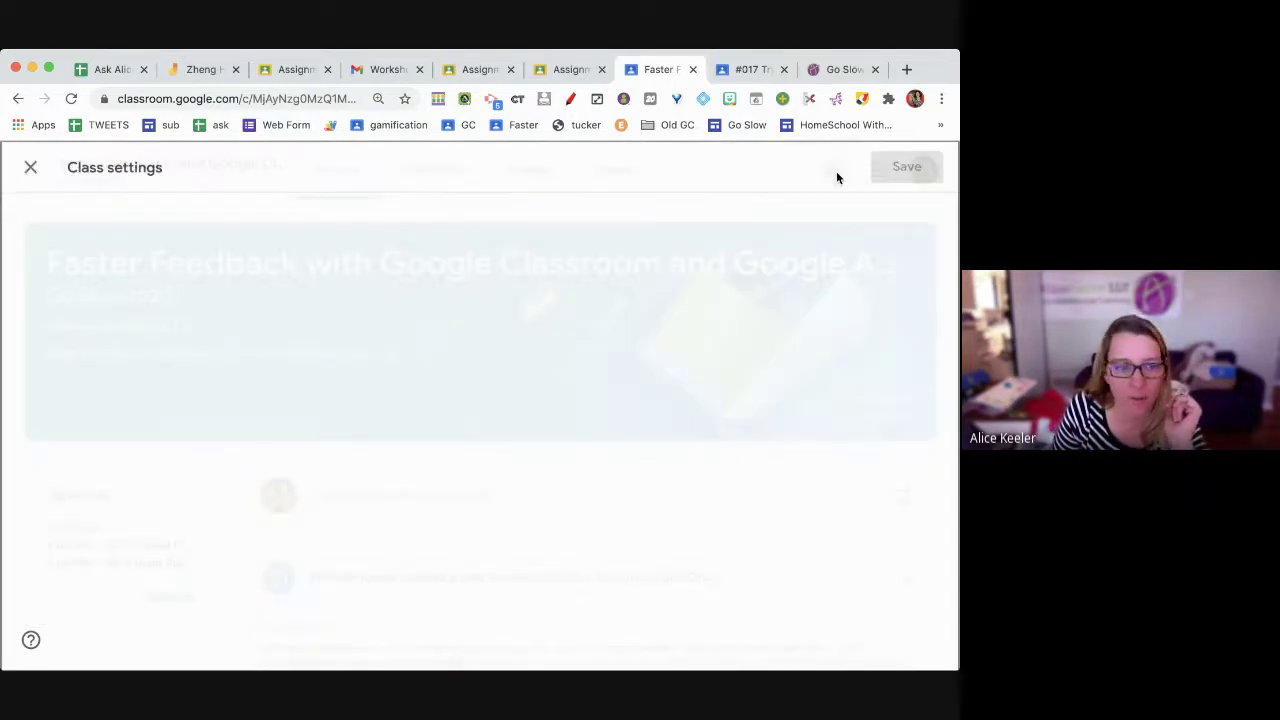
scroll(735, 536, "down", 8)
scroll(735, 536, "down", 4)
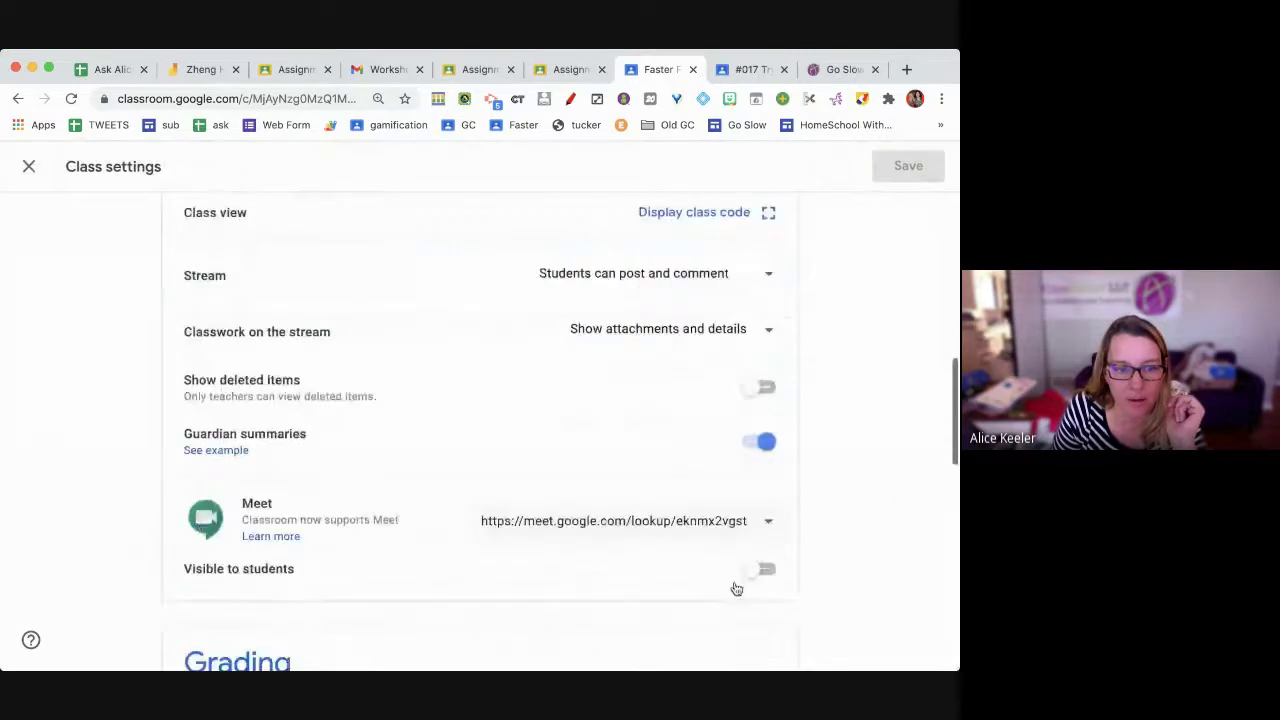
left_click(762, 453)
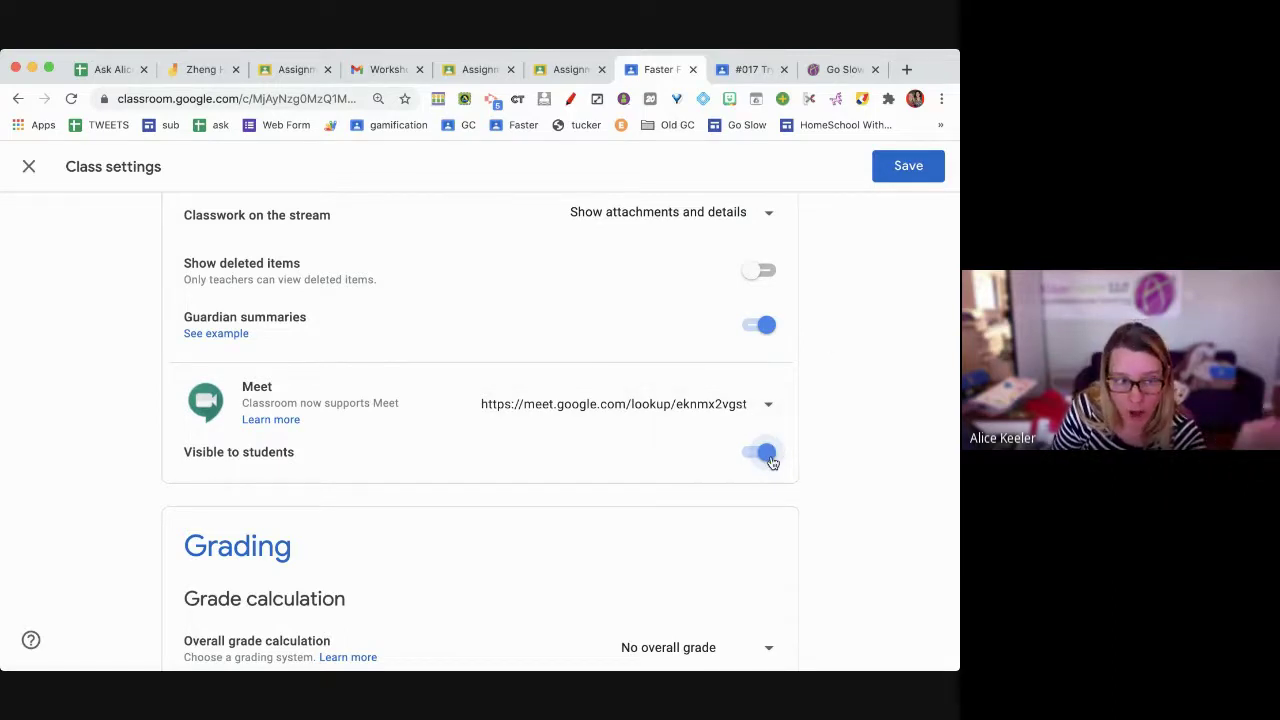
- Turn off Visible to students, reset the Meet link via its dropdown, and save
left_click(767, 455)
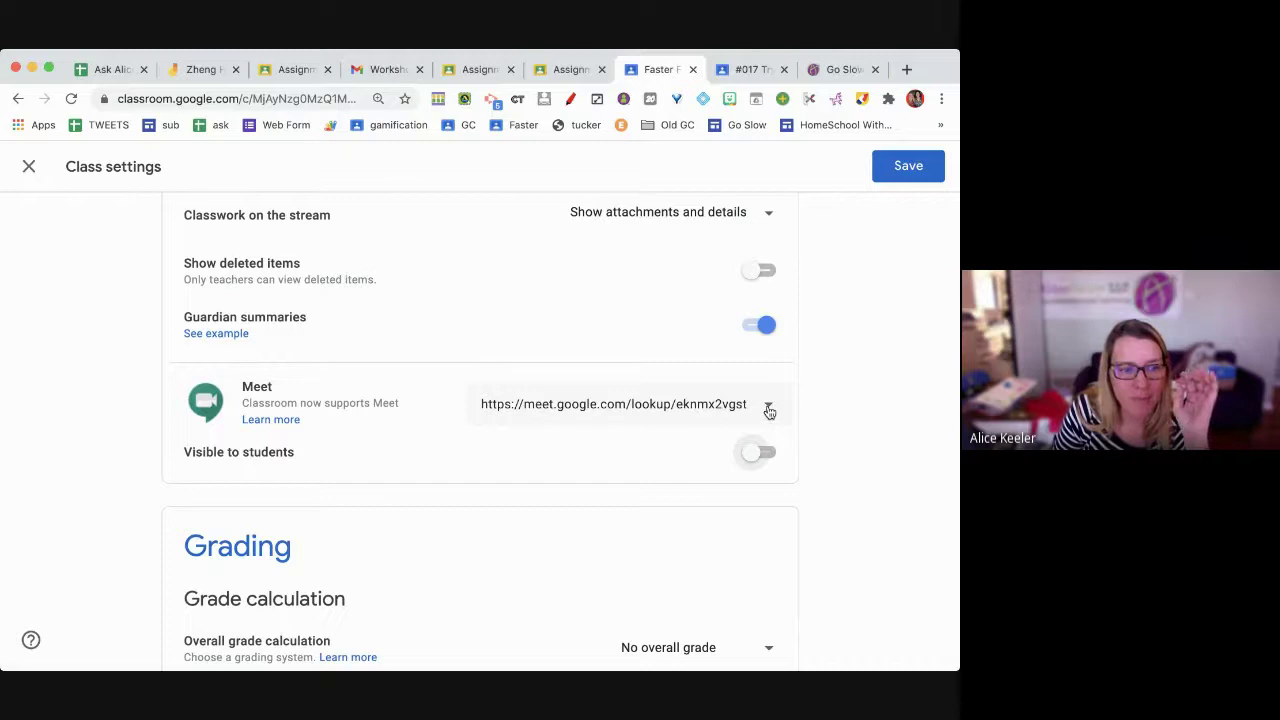
left_click(769, 408)
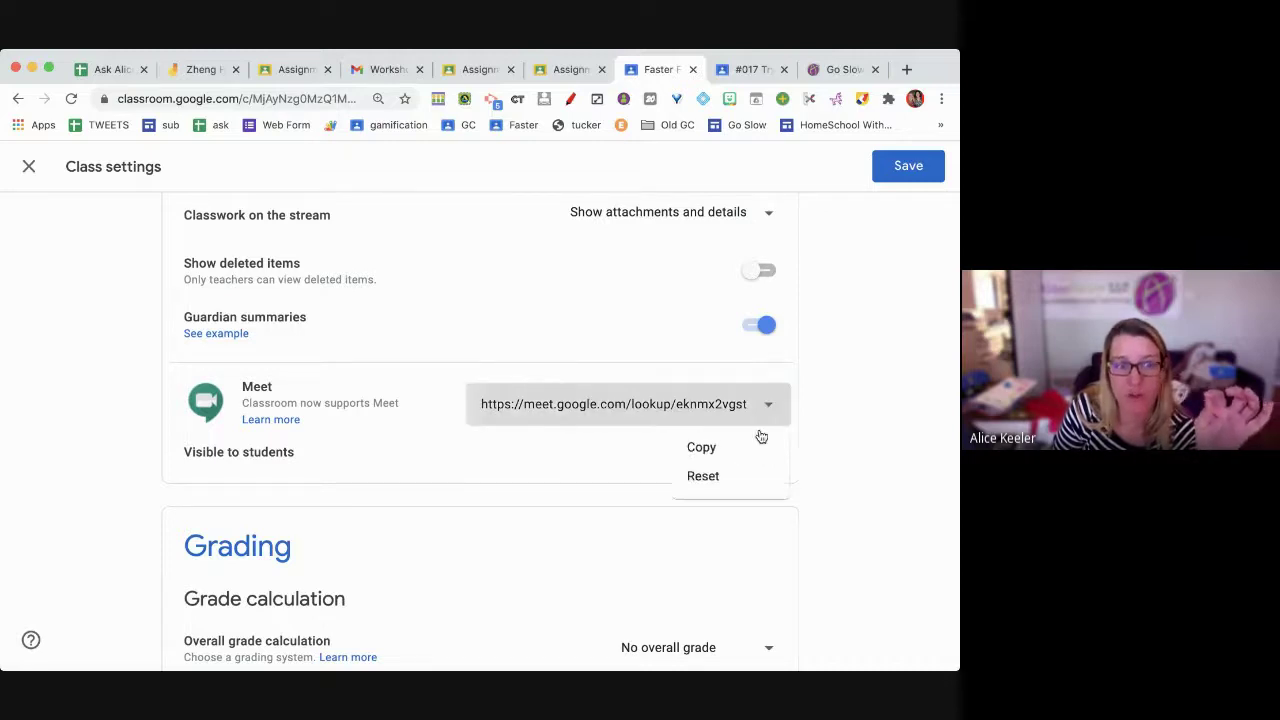
left_click(740, 487)
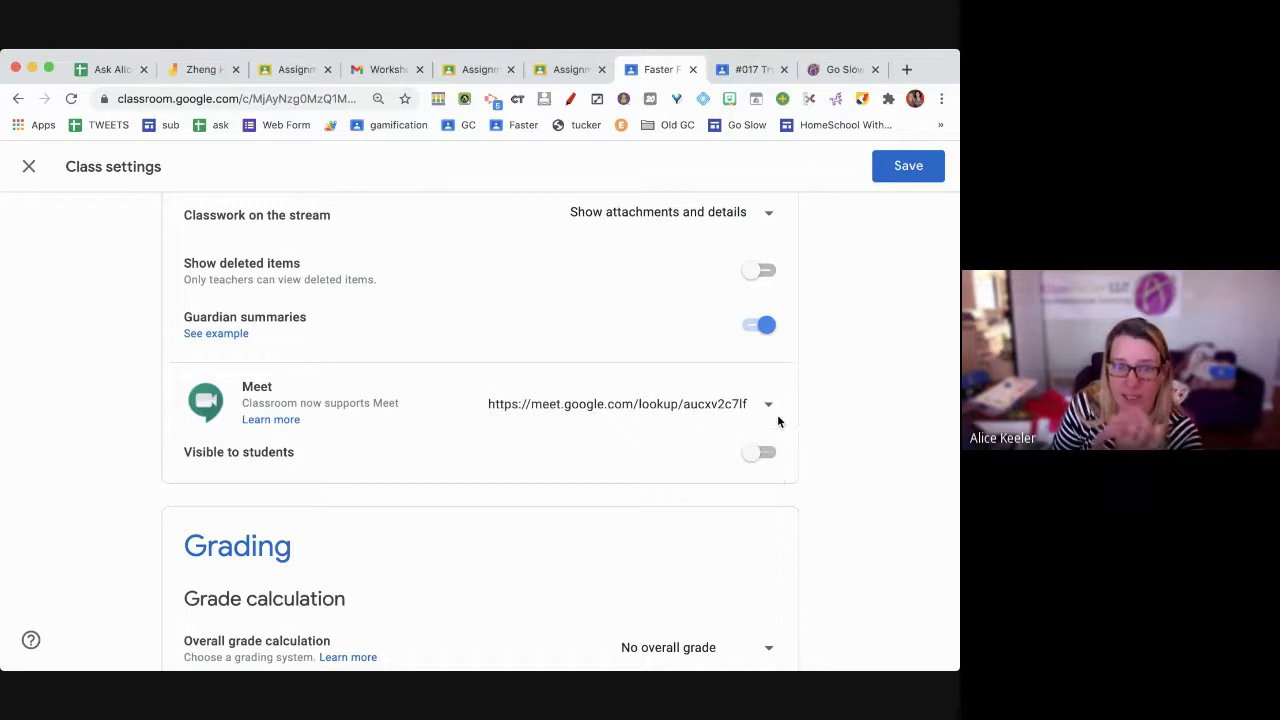
left_click(921, 172)
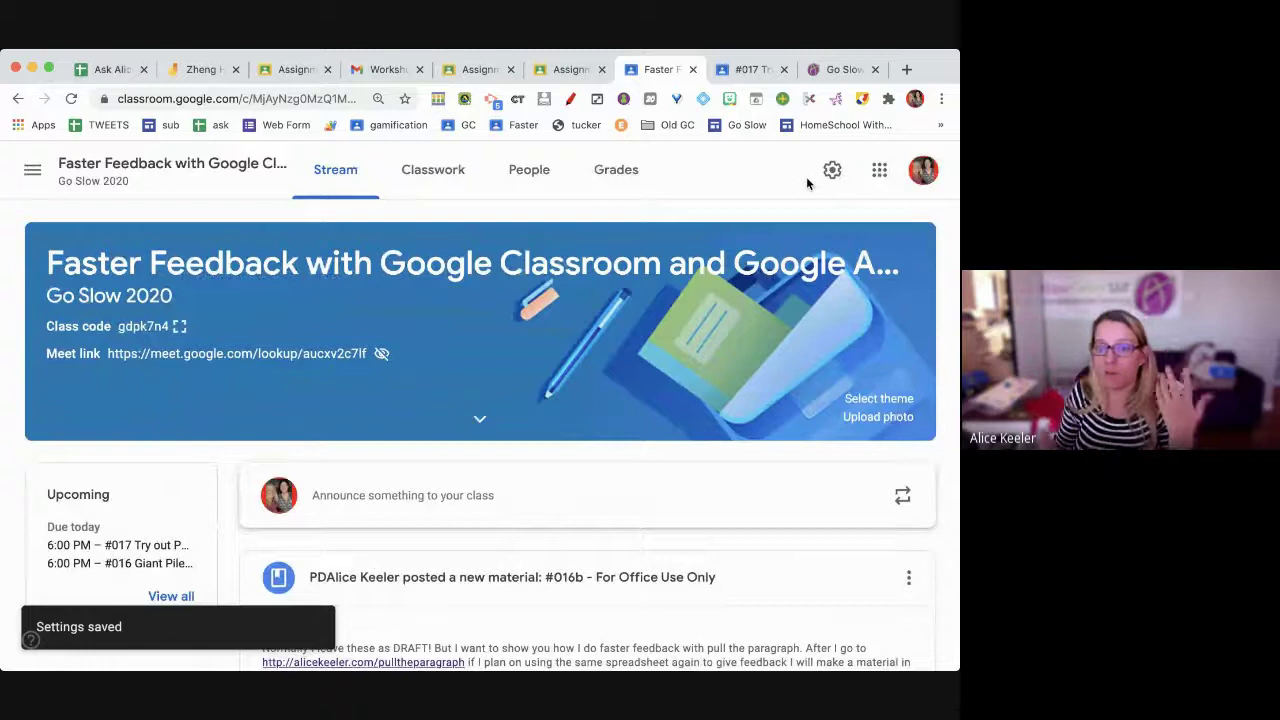
- Reopen Class settings, toggle Visible to students on then off, reset the Meet link, and save
left_click(831, 172)
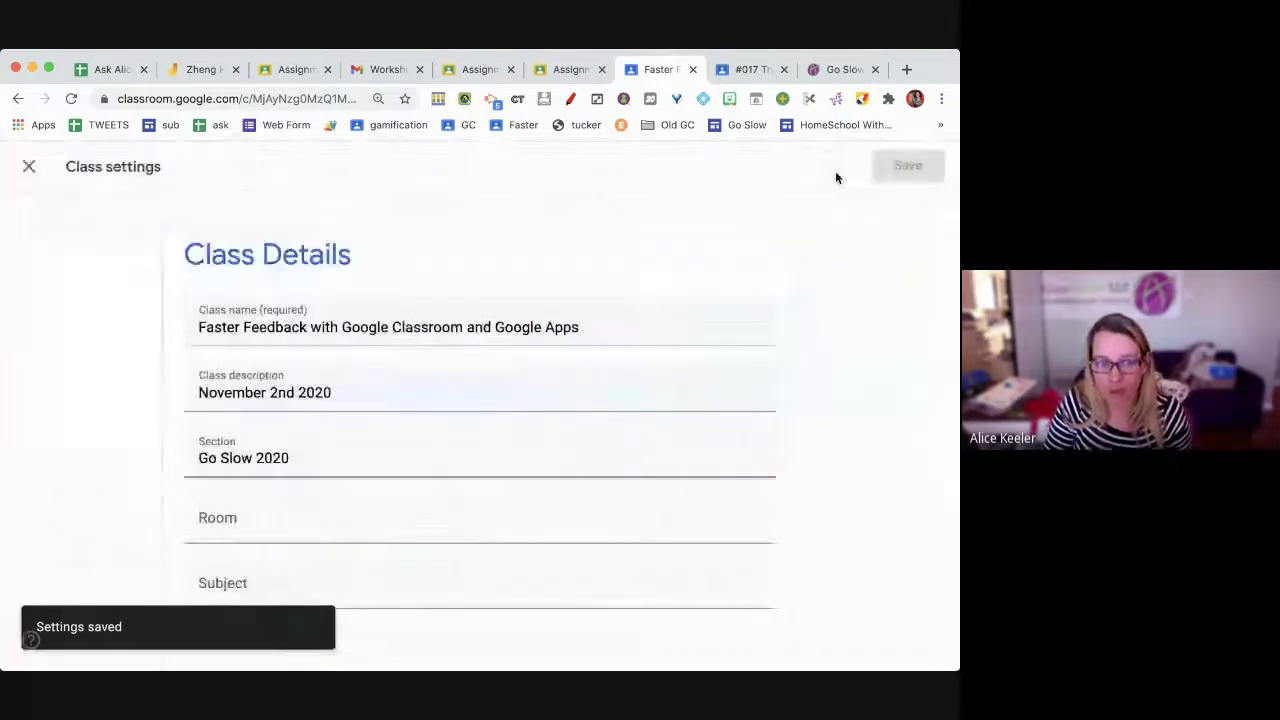
scroll(720, 447, "down", 2)
scroll(720, 447, "down", 10)
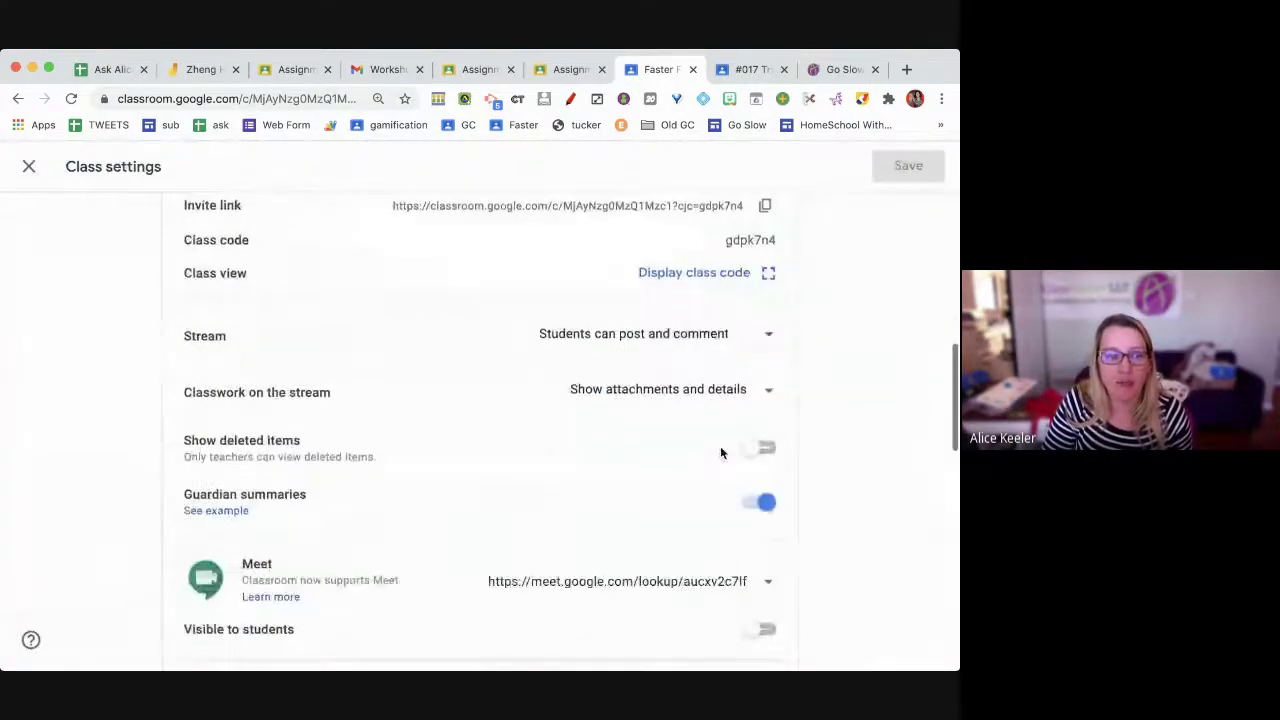
left_click(760, 418)
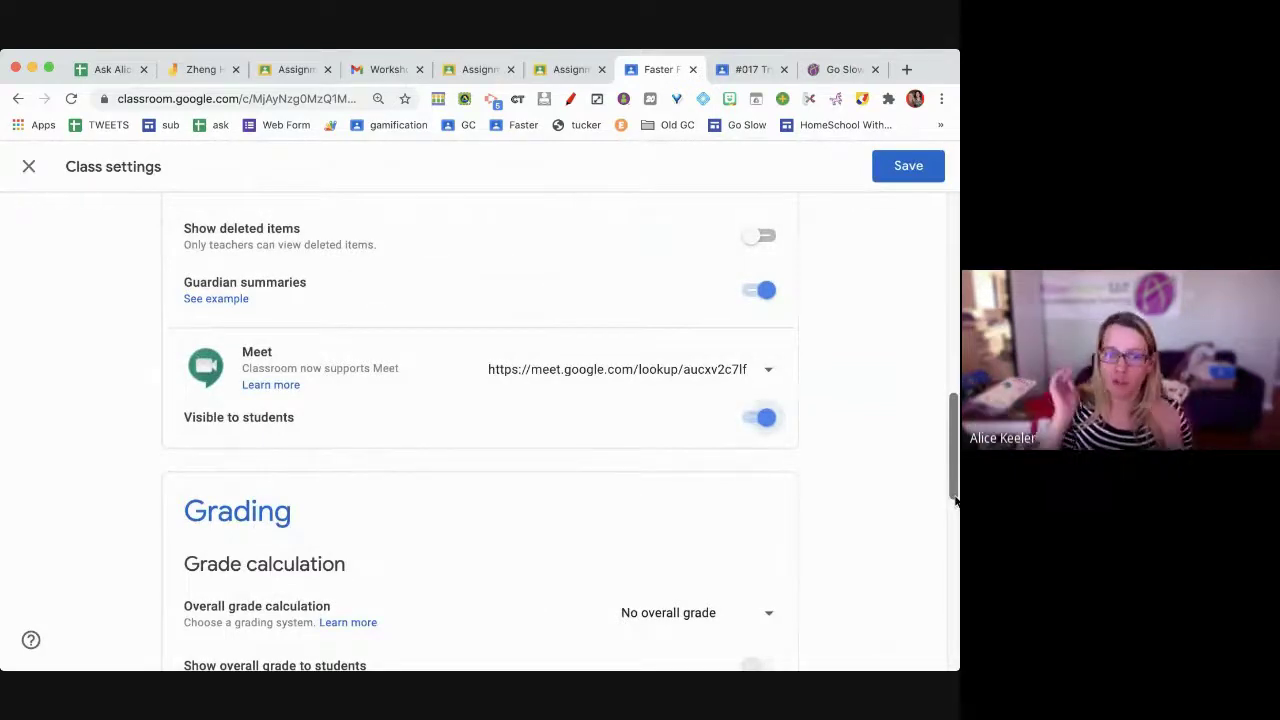
left_click(766, 419)
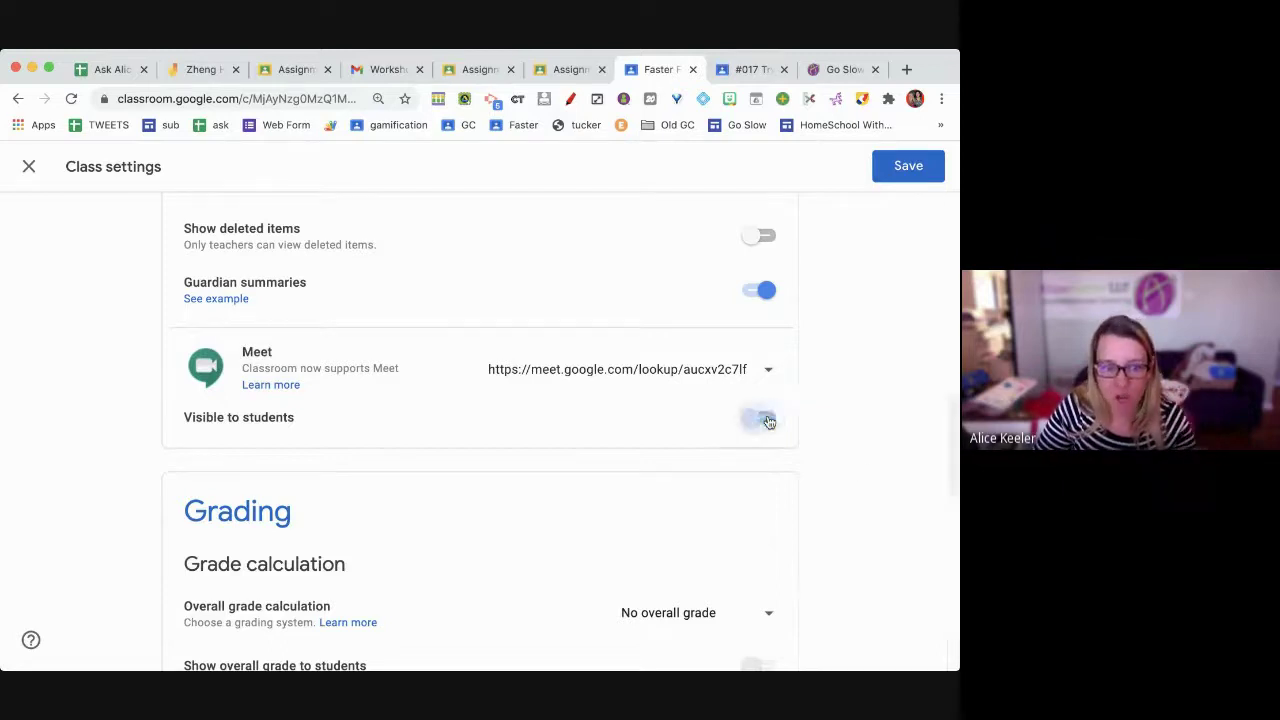
left_click(767, 369)
left_click(751, 441)
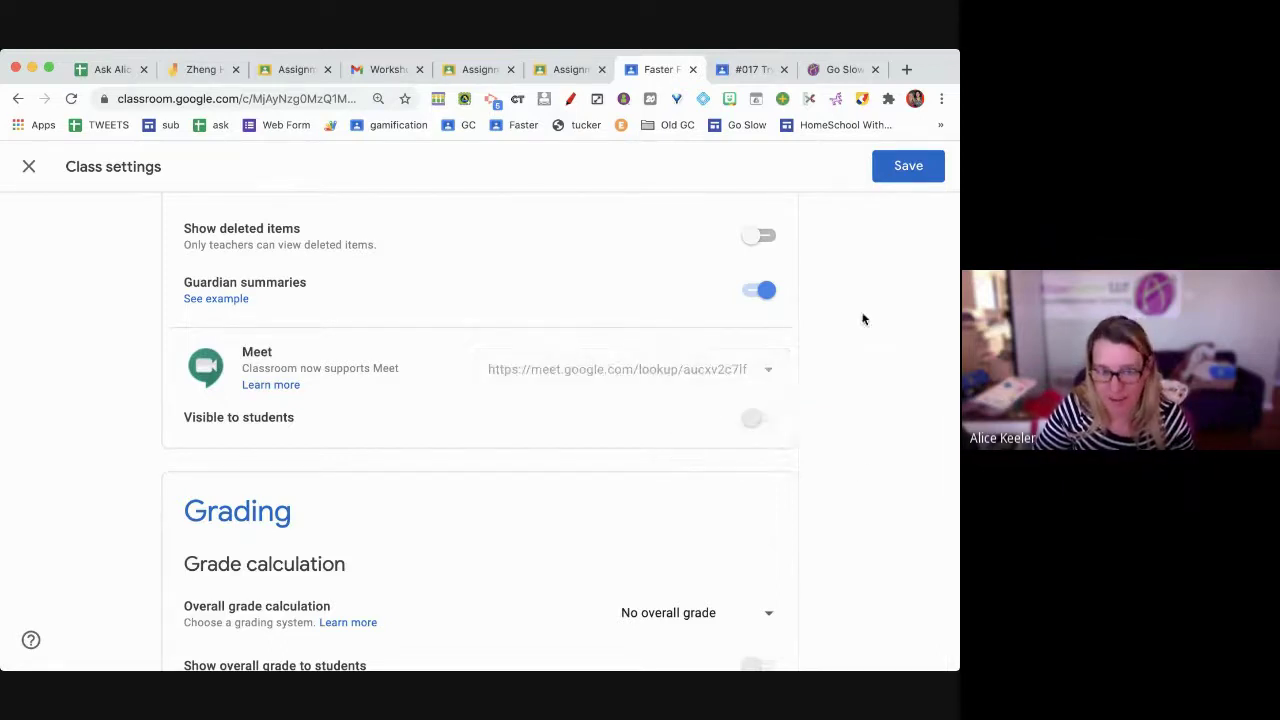
left_click(899, 176)
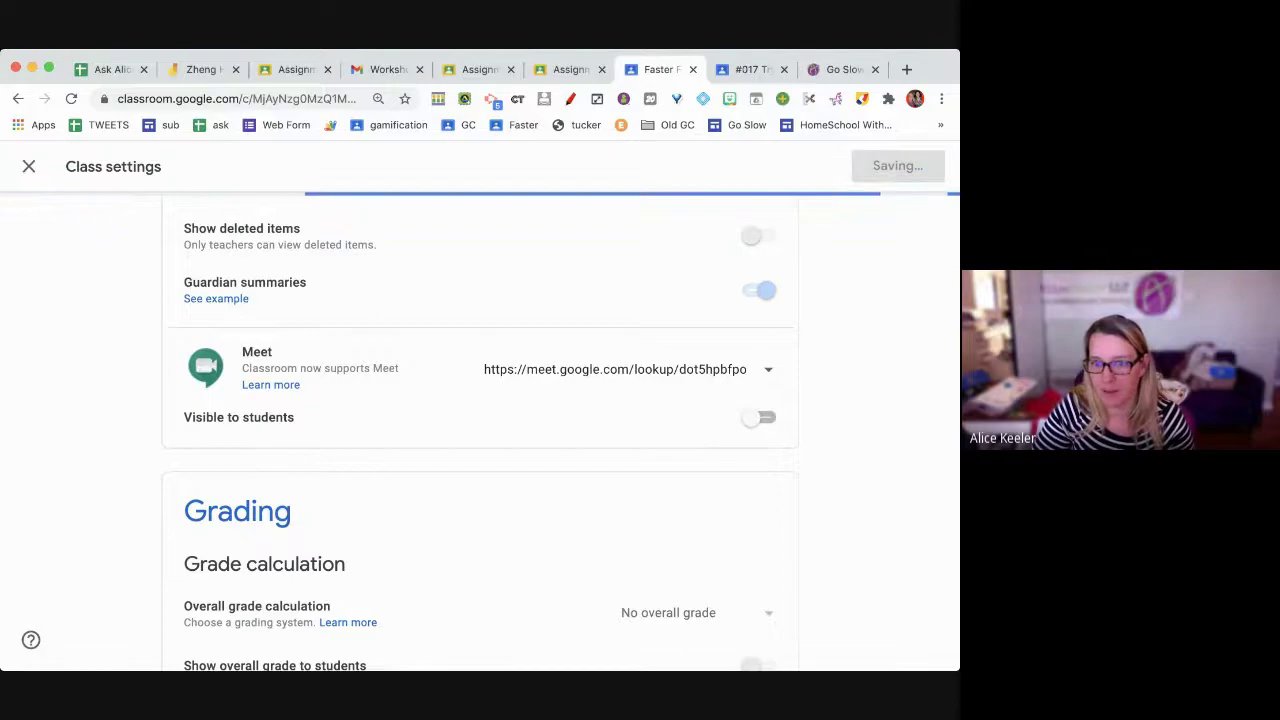